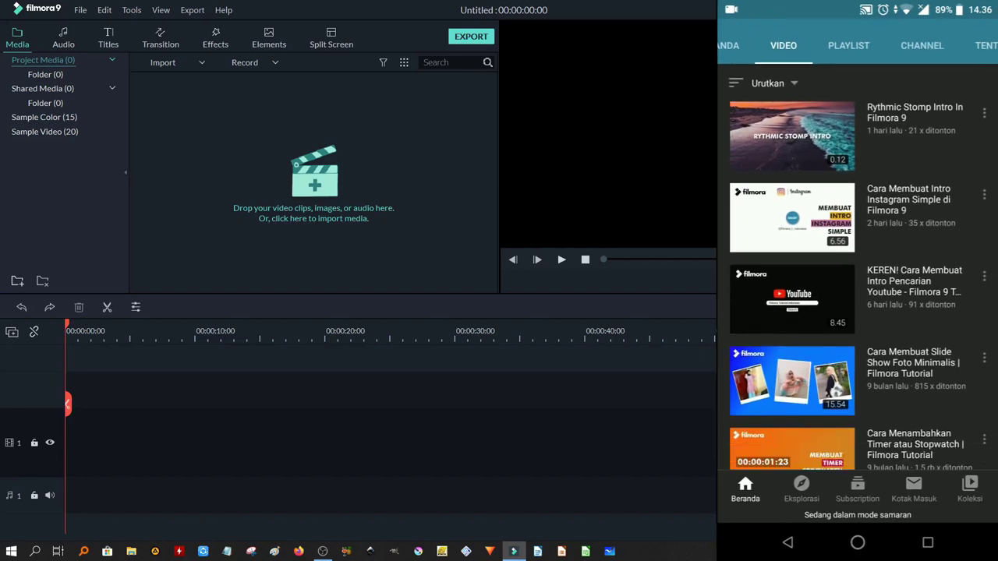
Play the preview of the finished social media project from the beginning.
{"action": "scroll", "coordinate": [858, 257], "scroll_direction": "down", "scroll_amount": 5}
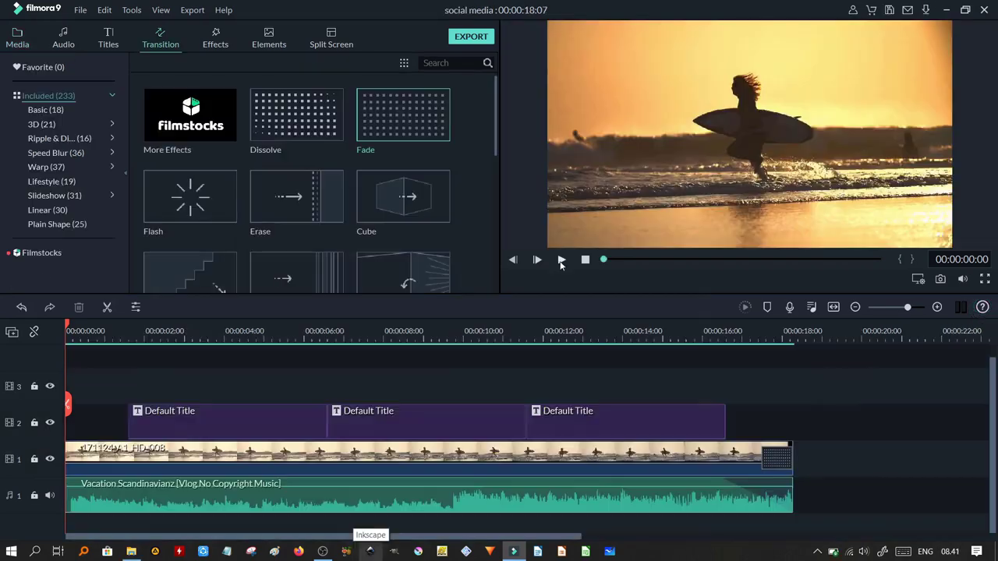
{"action": "left_click", "coordinate": [561, 260]}
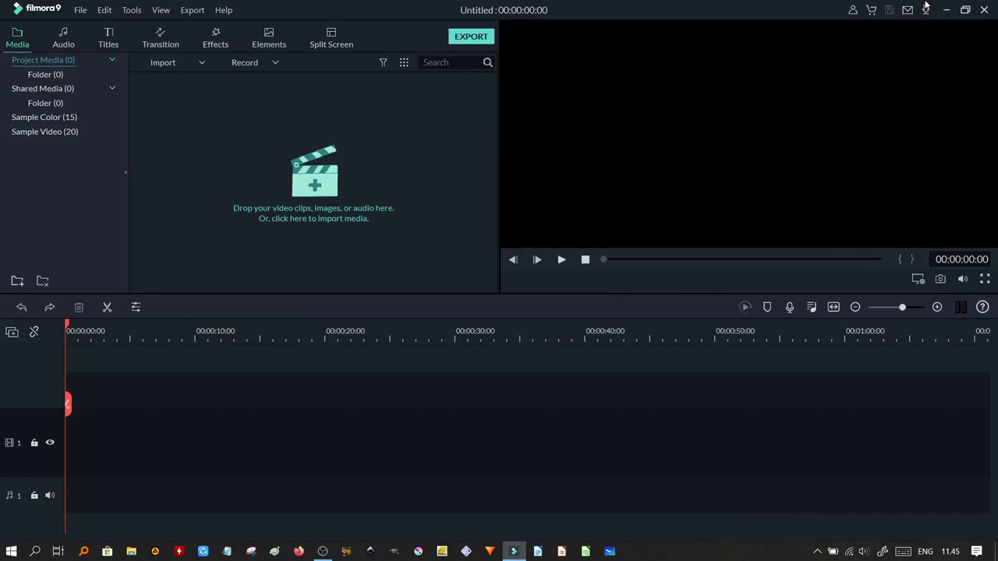
Import the clip 171124_A1_HD_008 from the Downloads folder and place it at the start of video track 1.
{"action": "left_click", "coordinate": [171, 66]}
{"action": "left_click", "coordinate": [174, 82]}
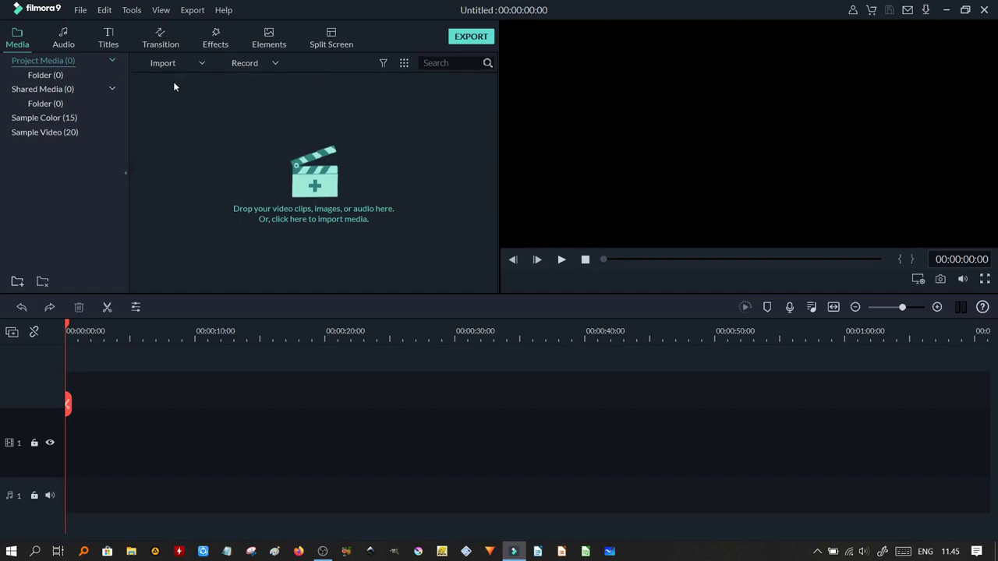
{"action": "scroll", "coordinate": [77, 116], "scroll_direction": "up", "scroll_amount": 1}
{"action": "scroll", "coordinate": [77, 116], "scroll_direction": "up", "scroll_amount": 1}
{"action": "left_click", "coordinate": [70, 116]}
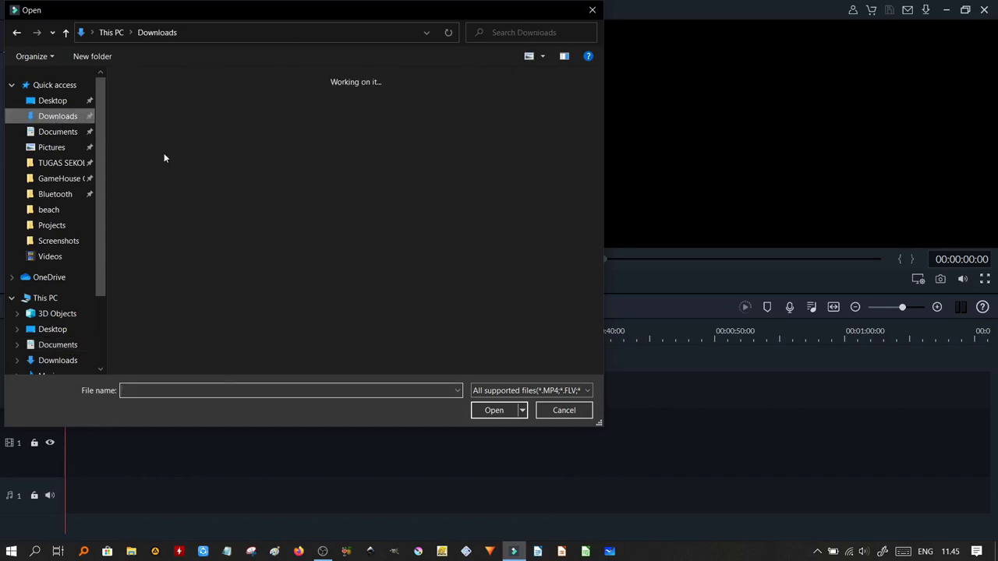
{"action": "scroll", "coordinate": [468, 140], "scroll_direction": "down", "scroll_amount": 5}
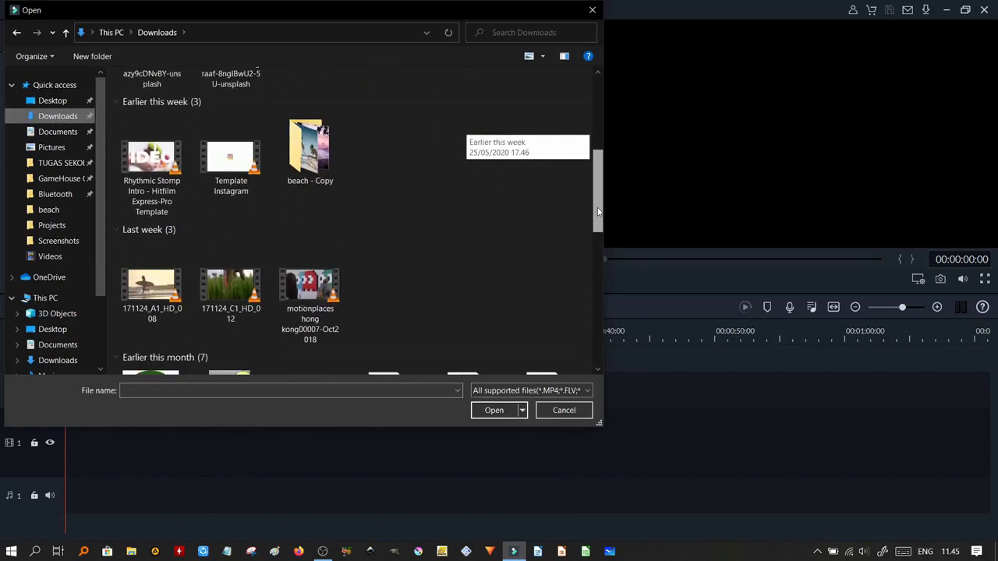
{"action": "double_click", "coordinate": [150, 271]}
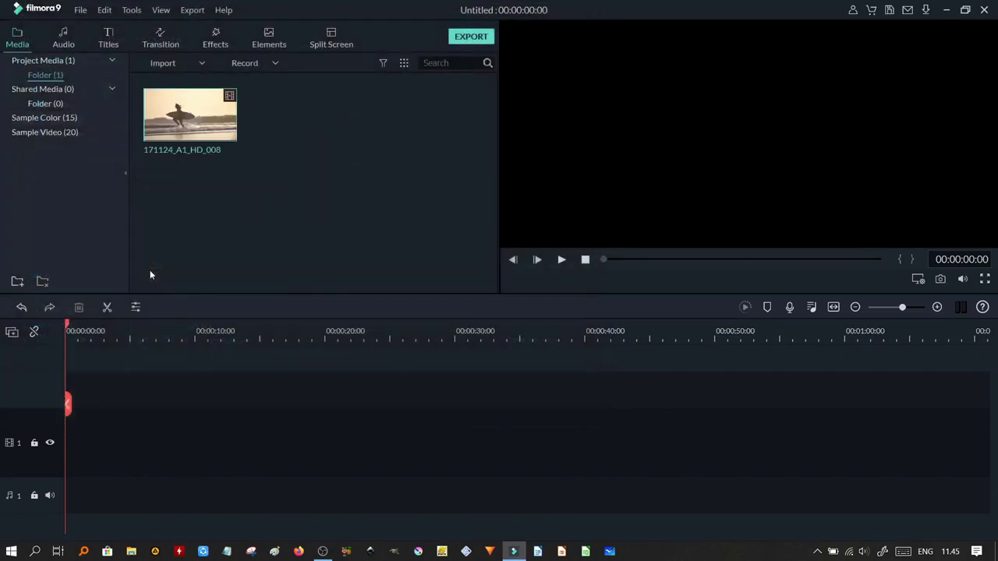
{"action": "left_click_drag", "start_coordinate": [219, 118], "coordinate": [72, 454]}
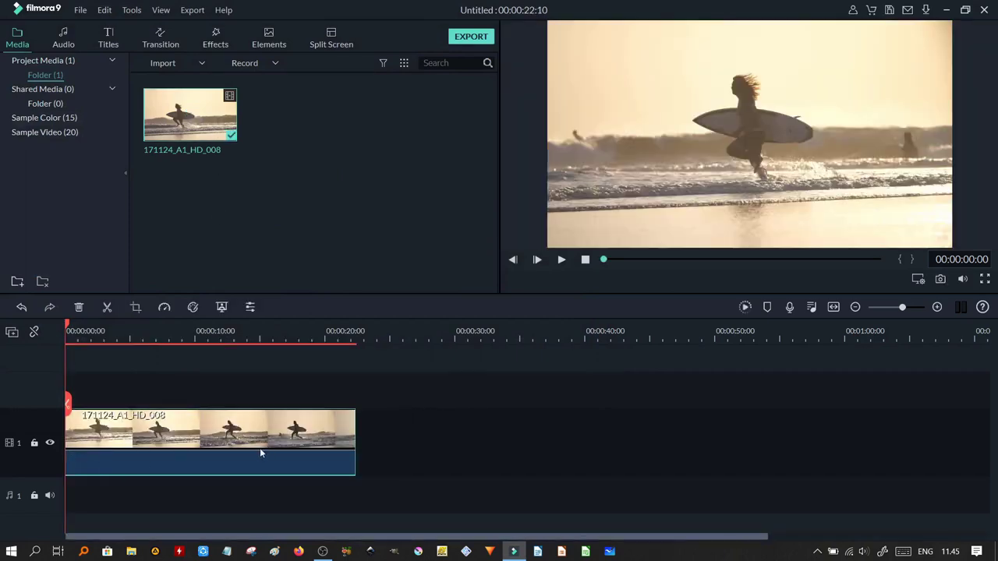
Set the timeline track height to Normal.
{"action": "right_click", "coordinate": [49, 427]}
{"action": "mouse_move", "coordinate": [120, 498]}
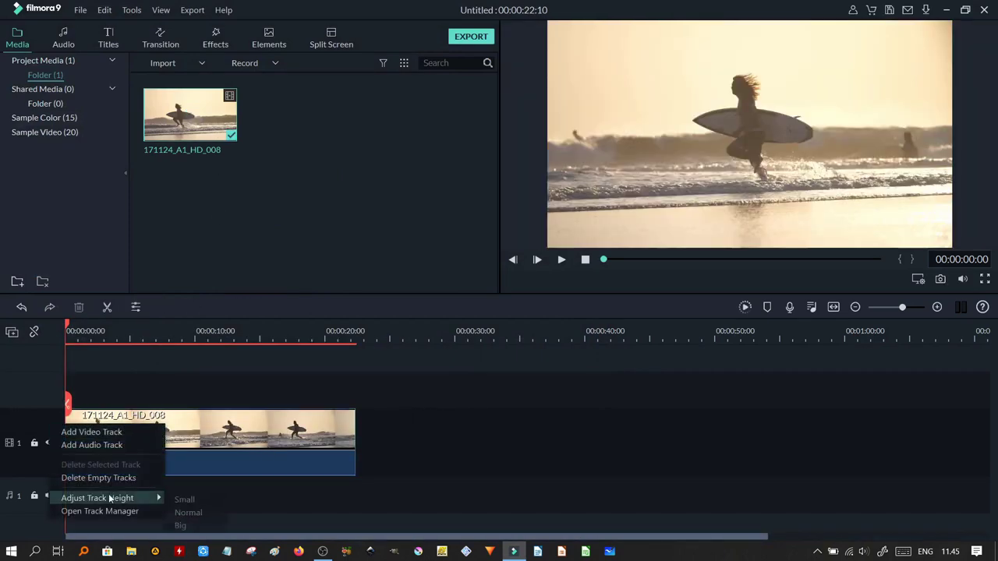
{"action": "left_click", "coordinate": [184, 512]}
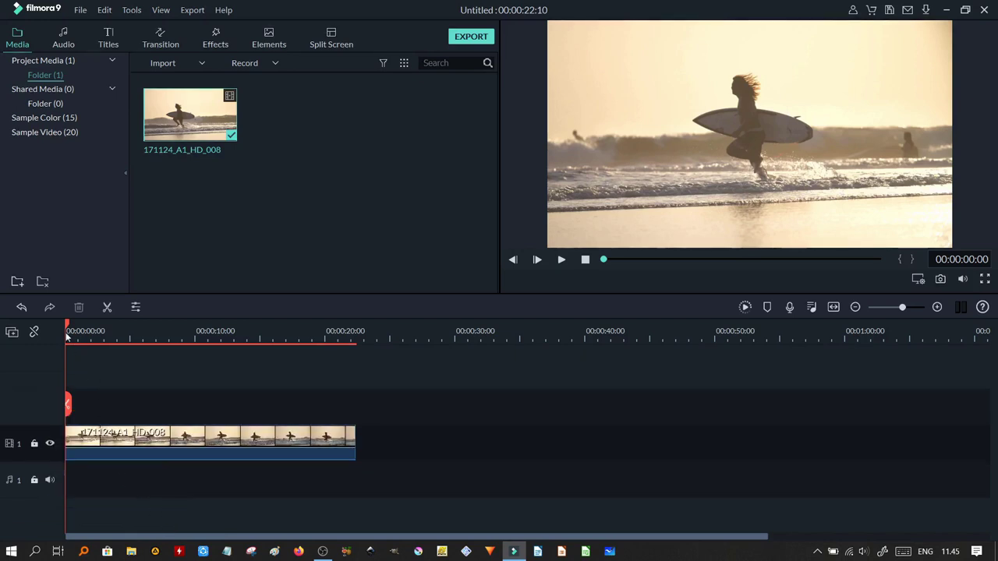
Darken the surfer clip with advanced color correction: lower the exposure slightly, set brightness to -84, and raise the contrast strongly.
{"action": "left_click_drag", "start_coordinate": [69, 330], "coordinate": [160, 335]}
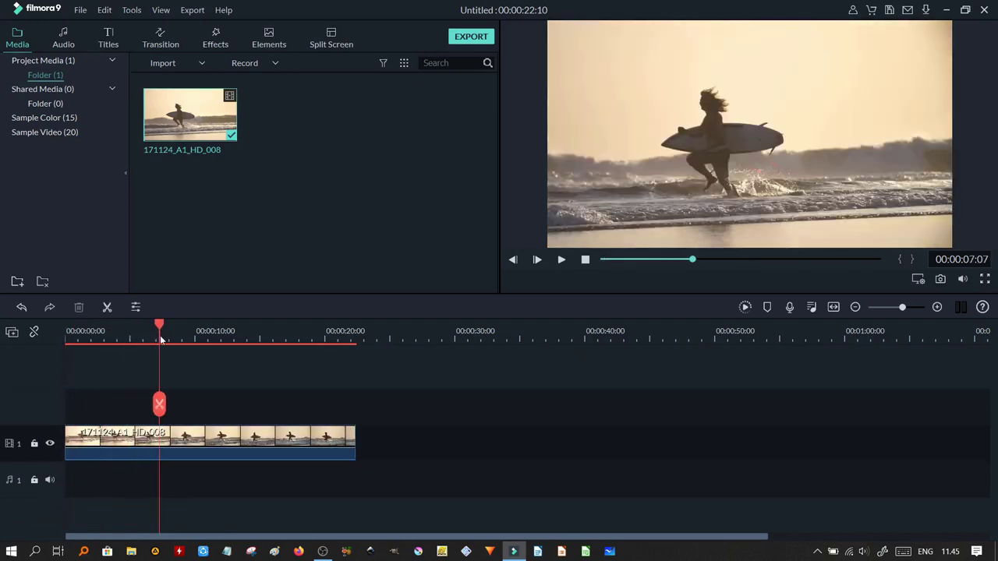
{"action": "left_click", "coordinate": [178, 445]}
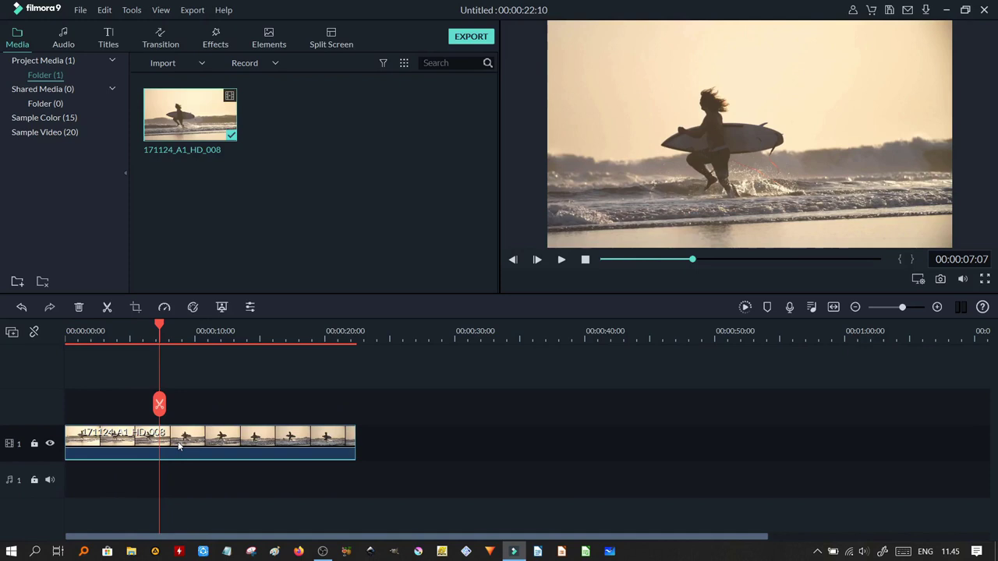
{"action": "left_click", "coordinate": [191, 308]}
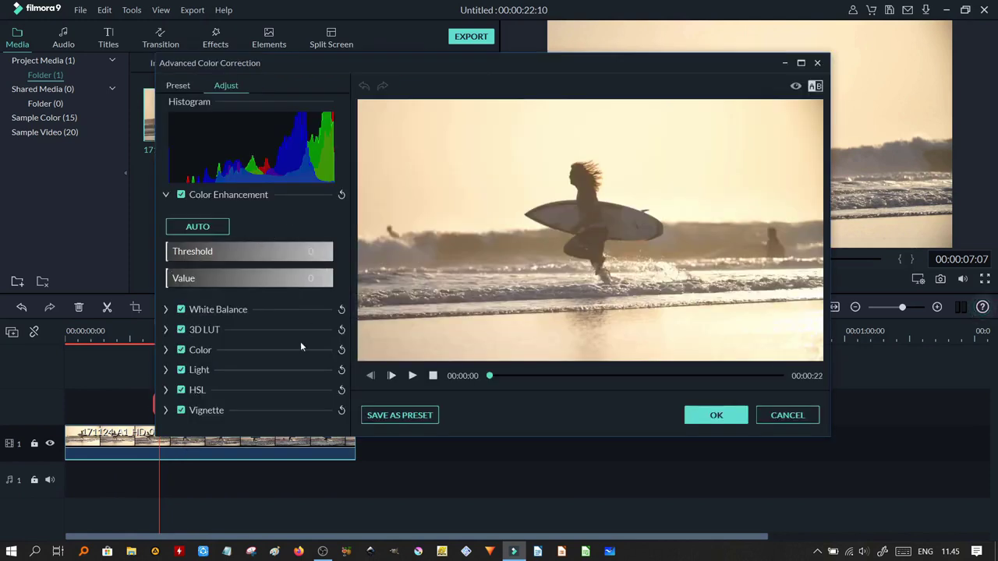
{"action": "left_click", "coordinate": [165, 371]}
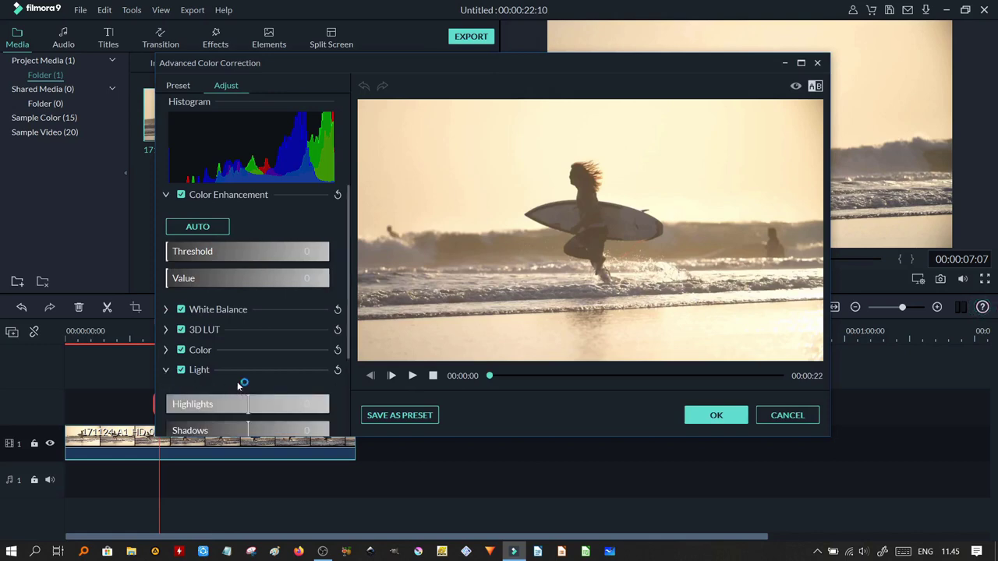
{"action": "left_click", "coordinate": [166, 309]}
{"action": "scroll", "coordinate": [165, 308], "scroll_direction": "down", "scroll_amount": 3}
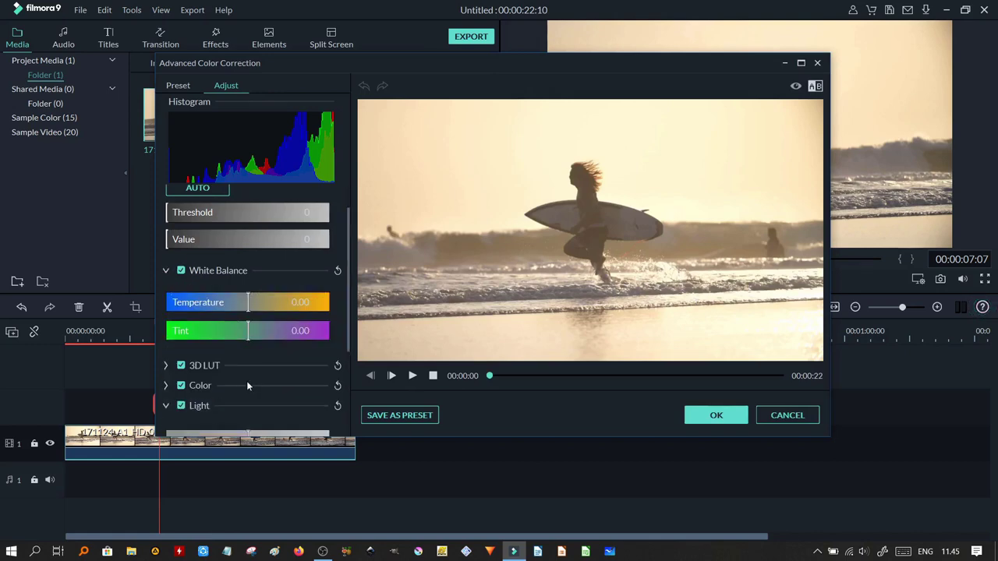
{"action": "left_click", "coordinate": [165, 307]}
{"action": "scroll", "coordinate": [226, 330], "scroll_direction": "down", "scroll_amount": 1}
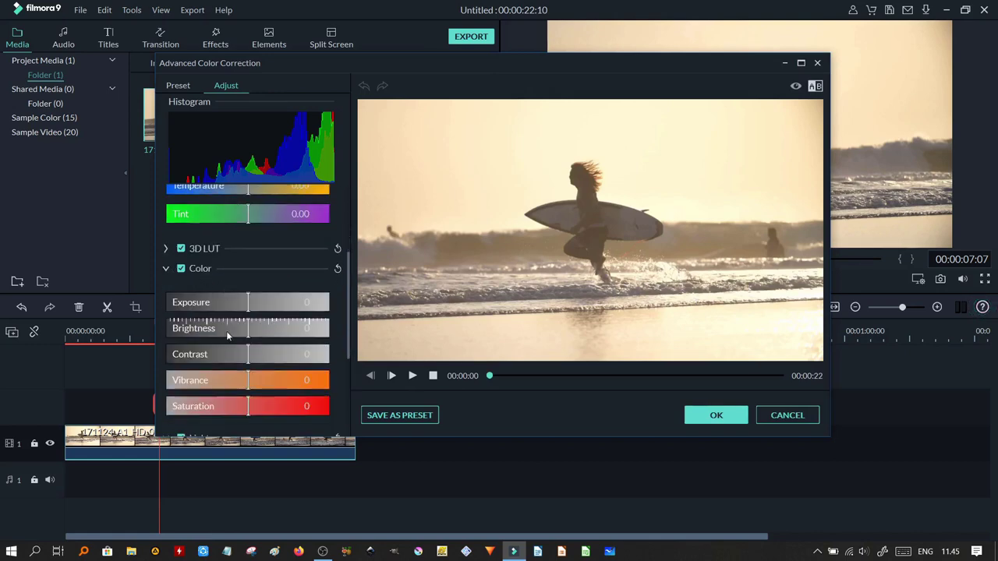
{"action": "left_click_drag", "start_coordinate": [235, 330], "coordinate": [178, 330]}
{"action": "left_click_drag", "start_coordinate": [247, 354], "coordinate": [306, 355]}
{"action": "left_click_drag", "start_coordinate": [248, 302], "coordinate": [225, 306]}
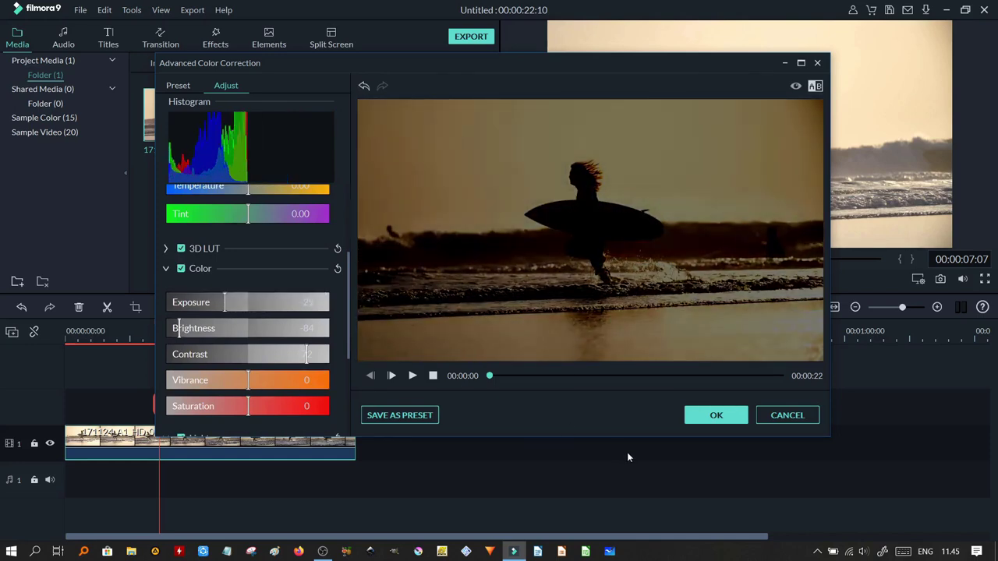
{"action": "left_click", "coordinate": [723, 416]}
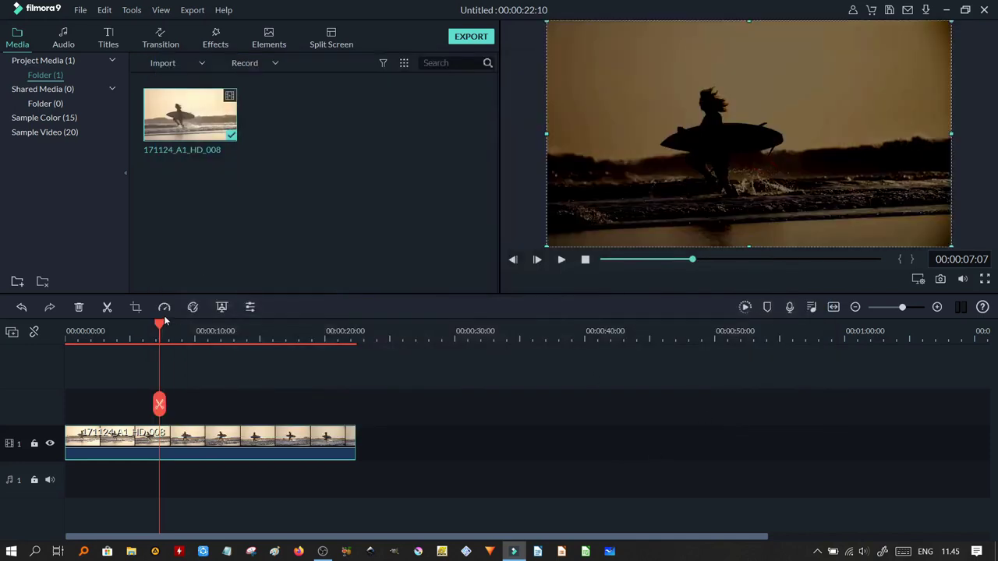
Add the Default Title to video track 2, above the surfer clip, at the start of the timeline.
{"action": "left_click_drag", "start_coordinate": [160, 326], "coordinate": [34, 334]}
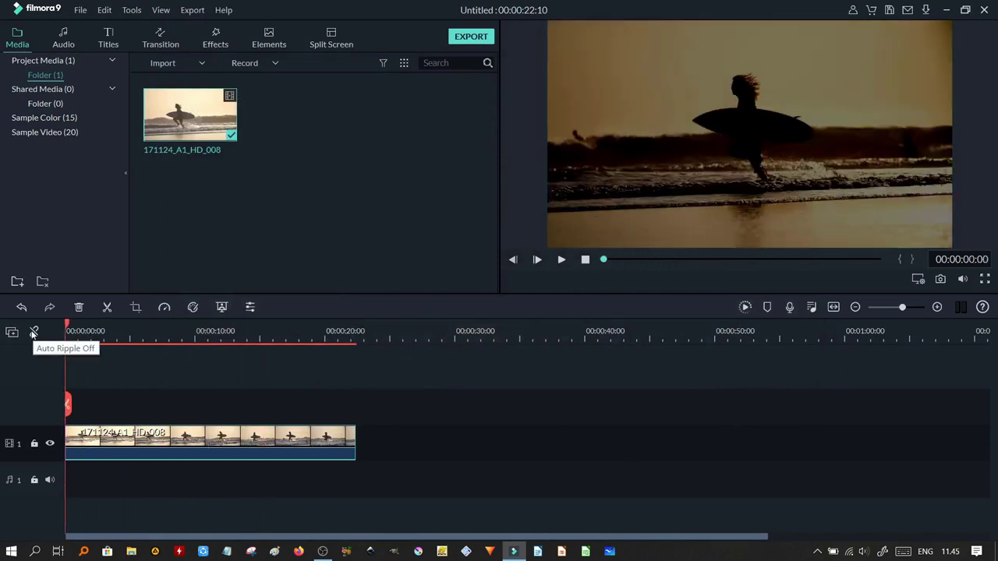
{"action": "left_click", "coordinate": [108, 41]}
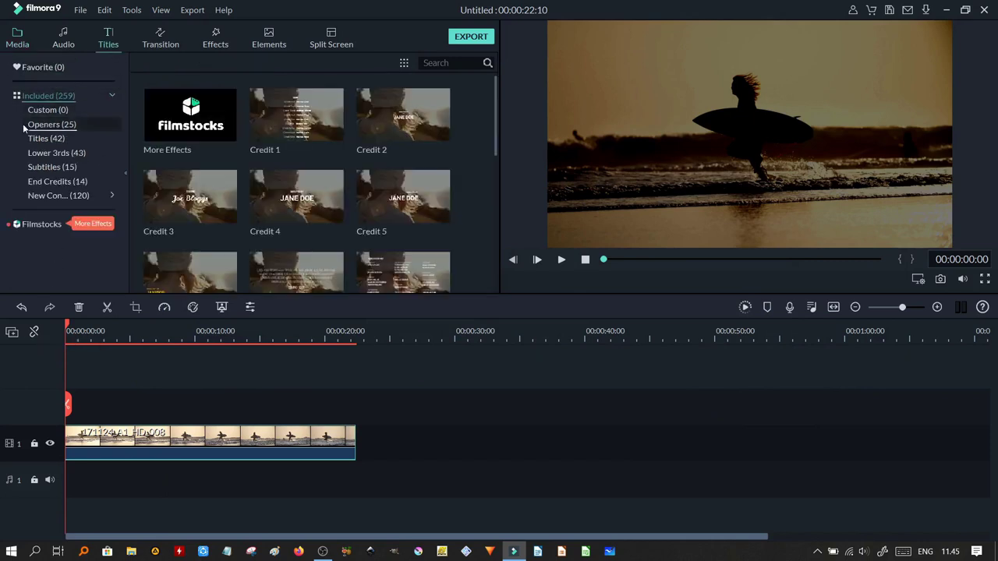
{"action": "left_click", "coordinate": [40, 140]}
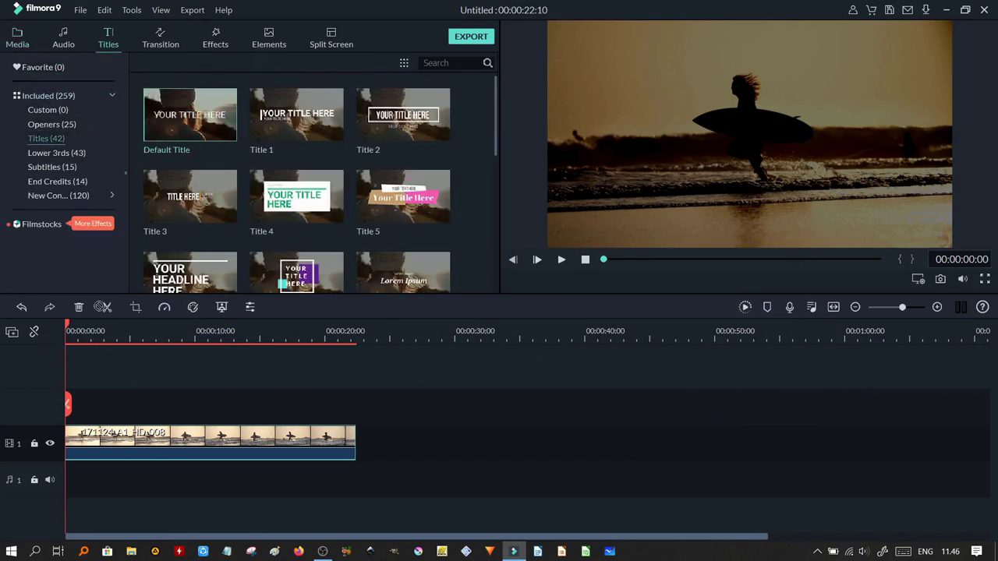
{"action": "left_click_drag", "start_coordinate": [189, 114], "coordinate": [76, 389]}
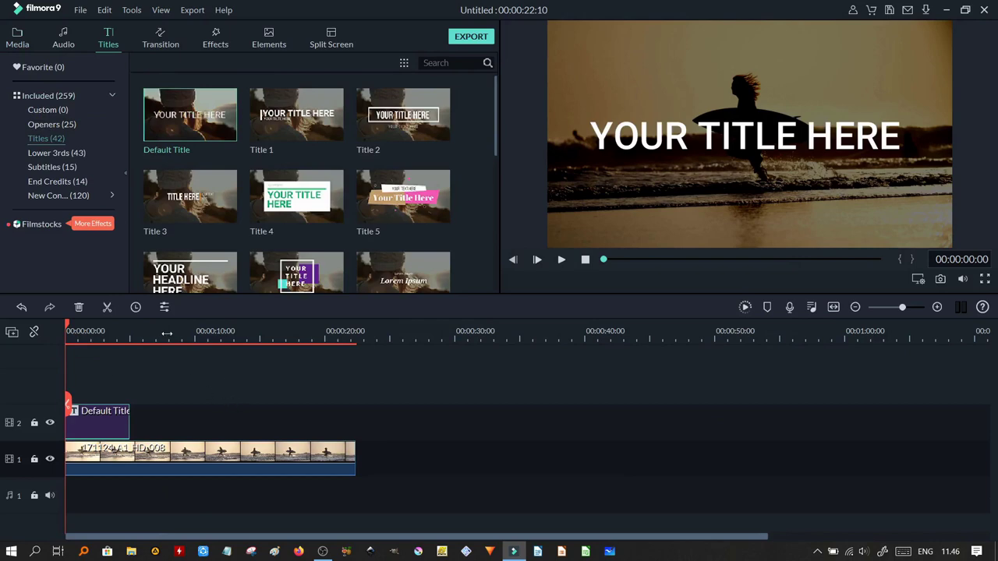
Open the Default Title in the advanced text editor and delete its placeholder text box.
{"action": "double_click", "coordinate": [116, 418]}
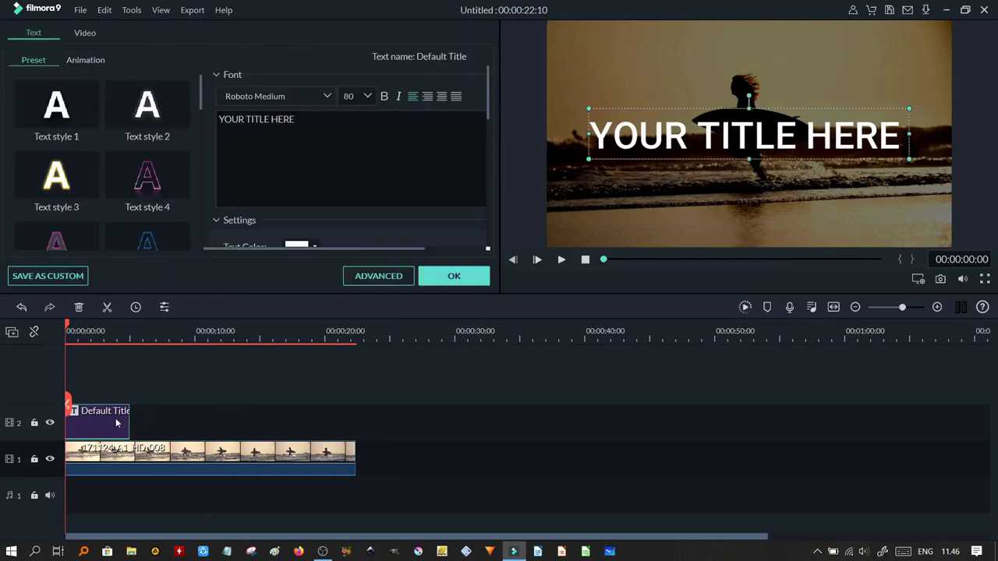
{"action": "left_click", "coordinate": [377, 275]}
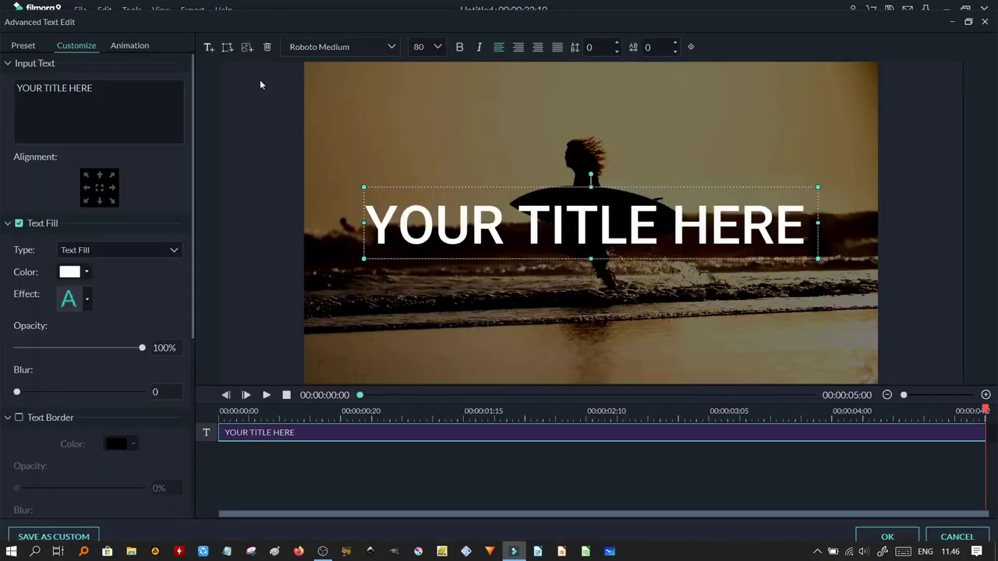
{"action": "left_click", "coordinate": [266, 47]}
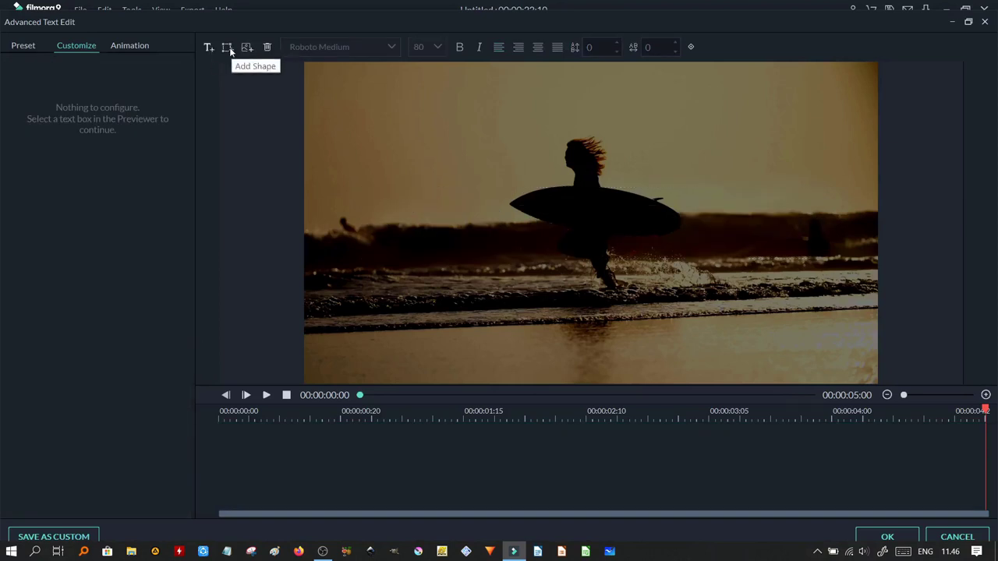
Add a rectangle shape to the title and move it below and to the right of the surfer.
{"action": "left_click", "coordinate": [229, 49]}
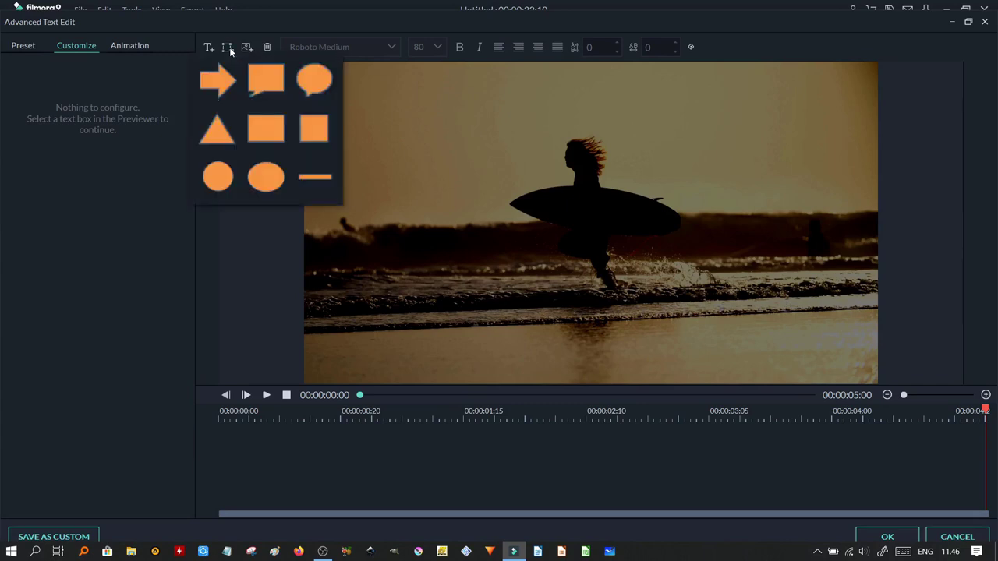
{"action": "left_click", "coordinate": [264, 128]}
{"action": "left_click_drag", "start_coordinate": [634, 234], "coordinate": [720, 294]}
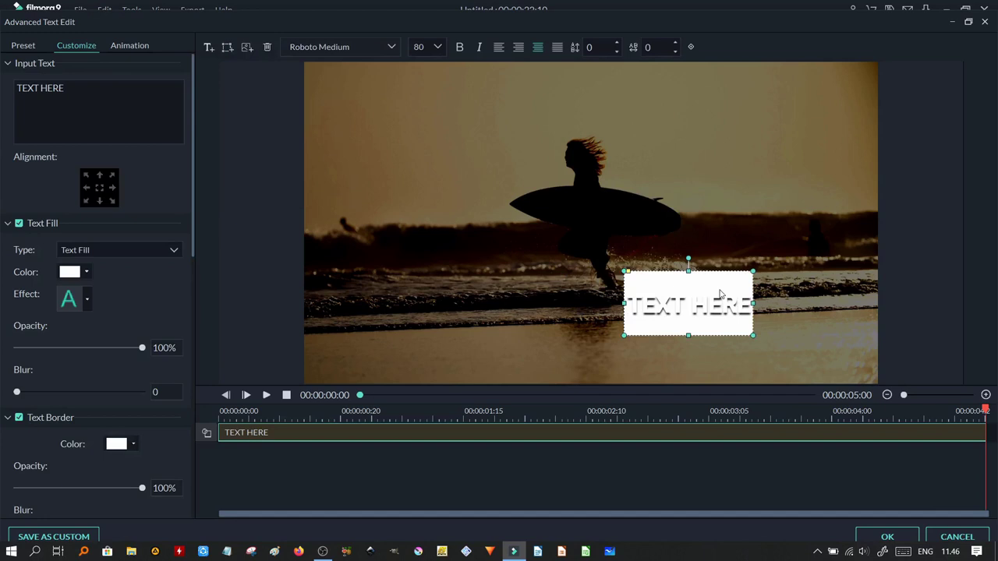
Clear the rectangle's placeholder text and turn off its Text Fill, Text Border, Text Shadow and Shape Border.
{"action": "left_click_drag", "start_coordinate": [81, 93], "coordinate": [2, 92]}
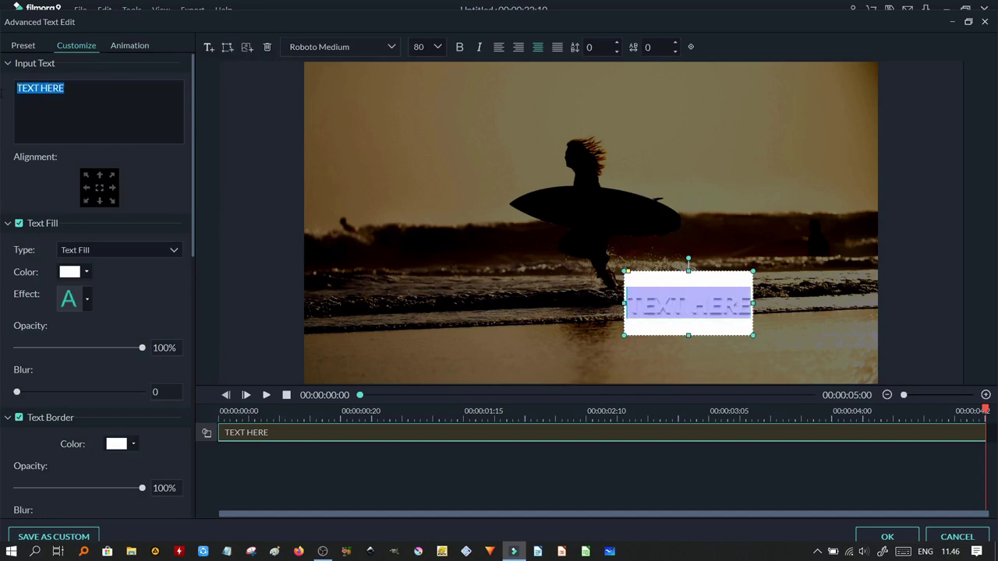
{"action": "key", "text": "BackSpace"}
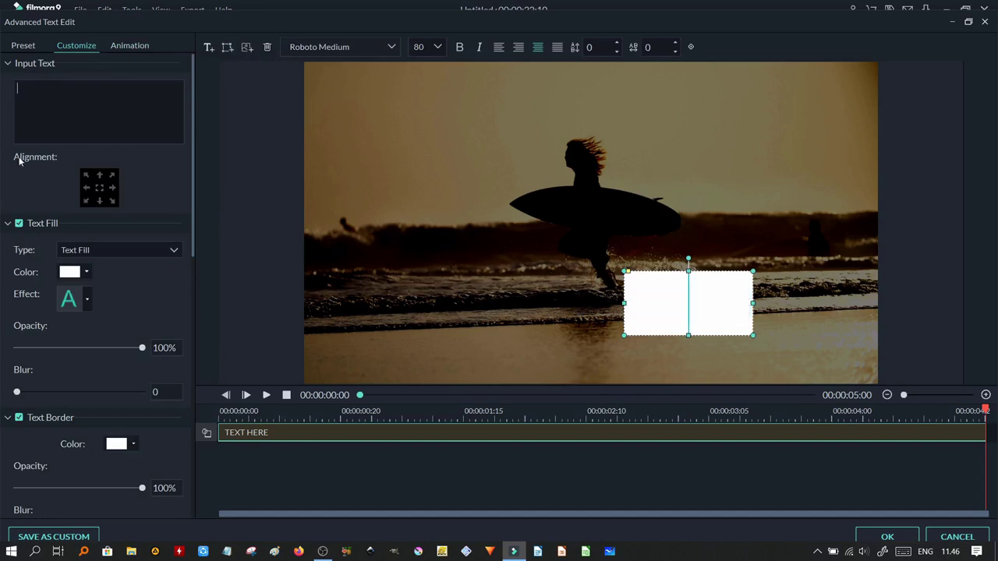
{"action": "left_click", "coordinate": [19, 225]}
{"action": "scroll", "coordinate": [23, 238], "scroll_direction": "down", "scroll_amount": 2}
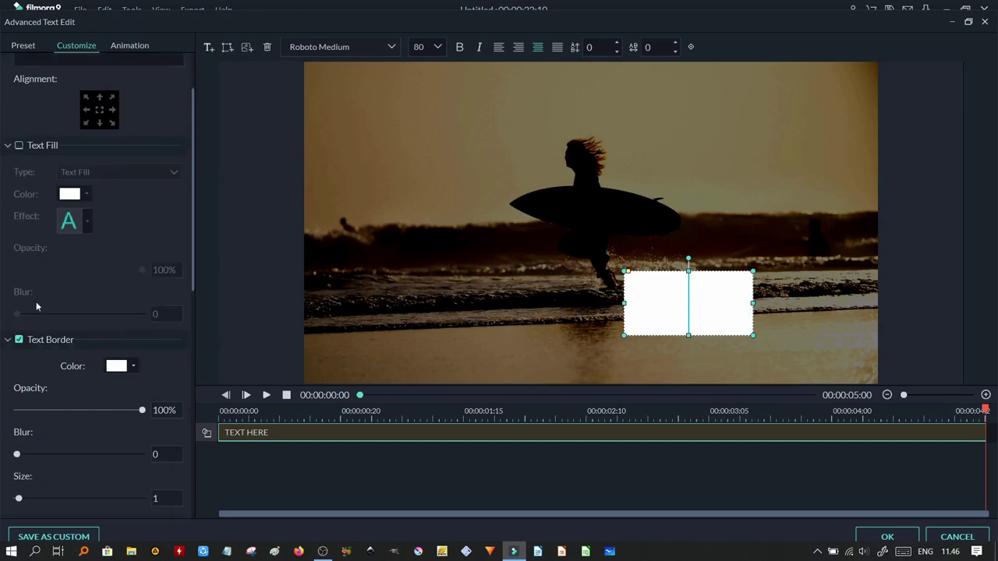
{"action": "left_click", "coordinate": [17, 340]}
{"action": "scroll", "coordinate": [28, 322], "scroll_direction": "down", "scroll_amount": 4}
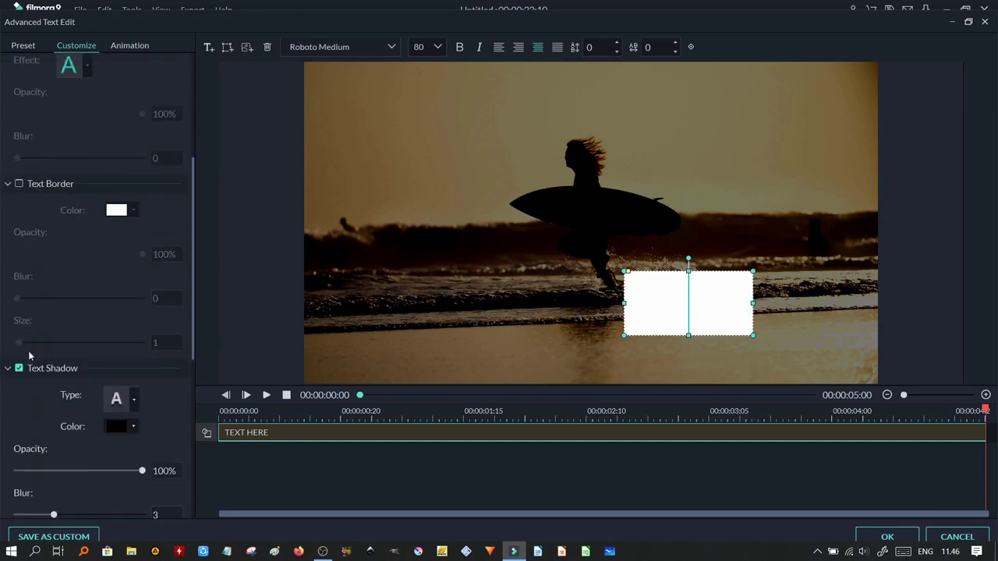
{"action": "left_click", "coordinate": [14, 369]}
{"action": "left_click", "coordinate": [18, 369]}
{"action": "scroll", "coordinate": [34, 363], "scroll_direction": "down", "scroll_amount": 4}
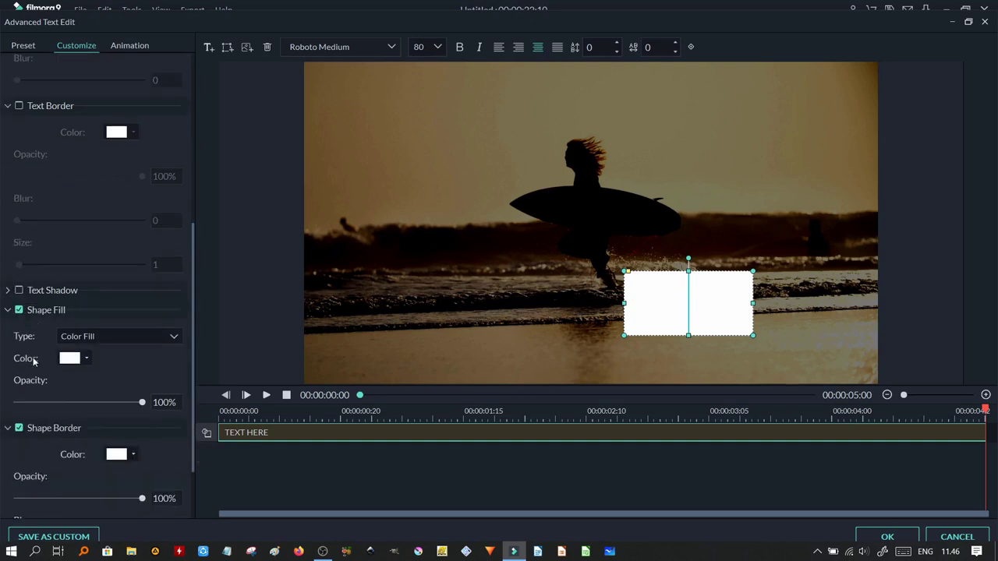
{"action": "left_click", "coordinate": [20, 350]}
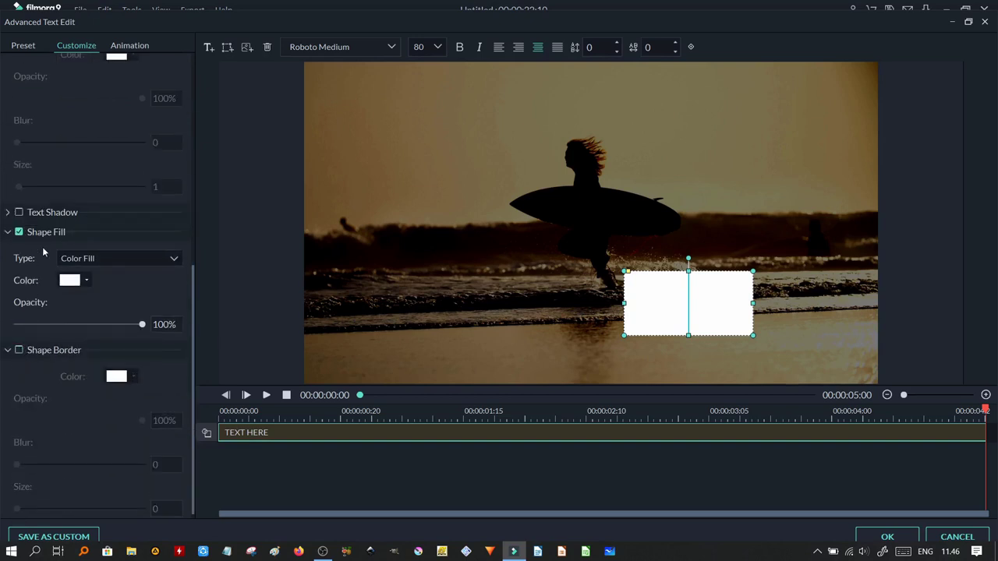
Keep the white shape fill, square off the rectangle's corners, and move it toward the lower-right corner of the frame.
{"action": "left_click", "coordinate": [68, 282]}
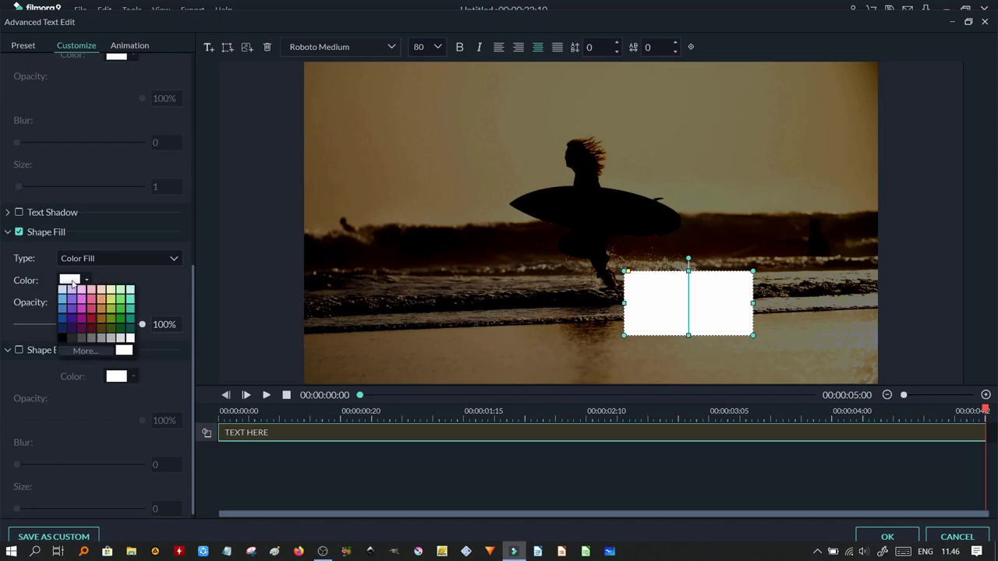
{"action": "left_click", "coordinate": [72, 276]}
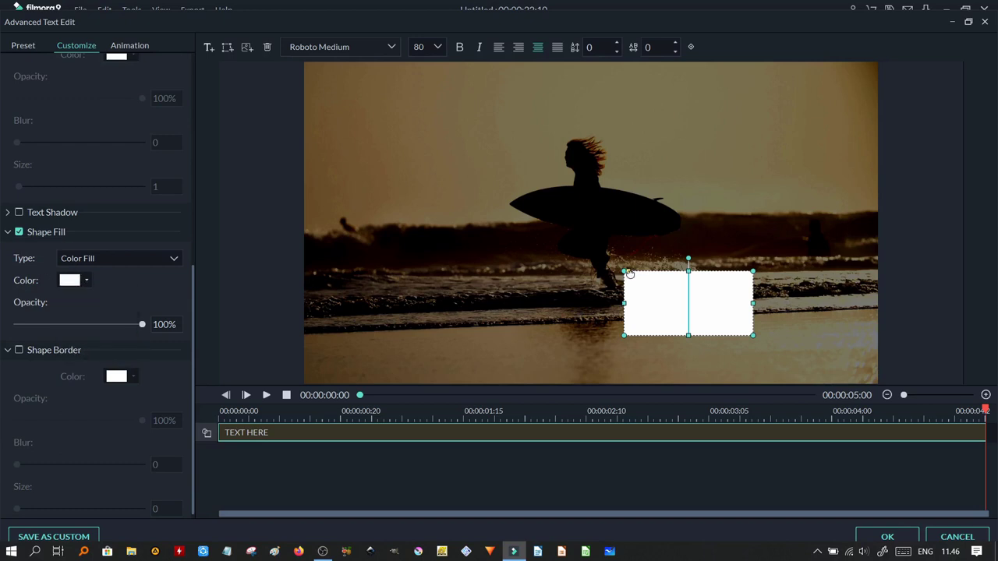
{"action": "left_click_drag", "start_coordinate": [629, 274], "coordinate": [590, 280]}
{"action": "left_click_drag", "start_coordinate": [701, 300], "coordinate": [796, 328]}
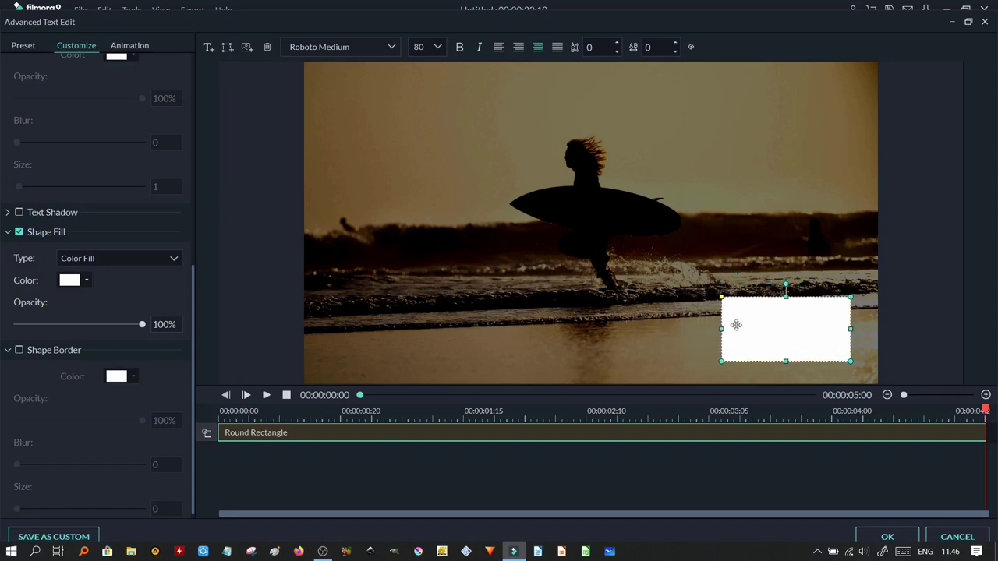
Reshape the white rectangle into a long, thin bar by widening it toward the surfer's side and reducing its height.
{"action": "left_click_drag", "start_coordinate": [722, 328], "coordinate": [640, 328]}
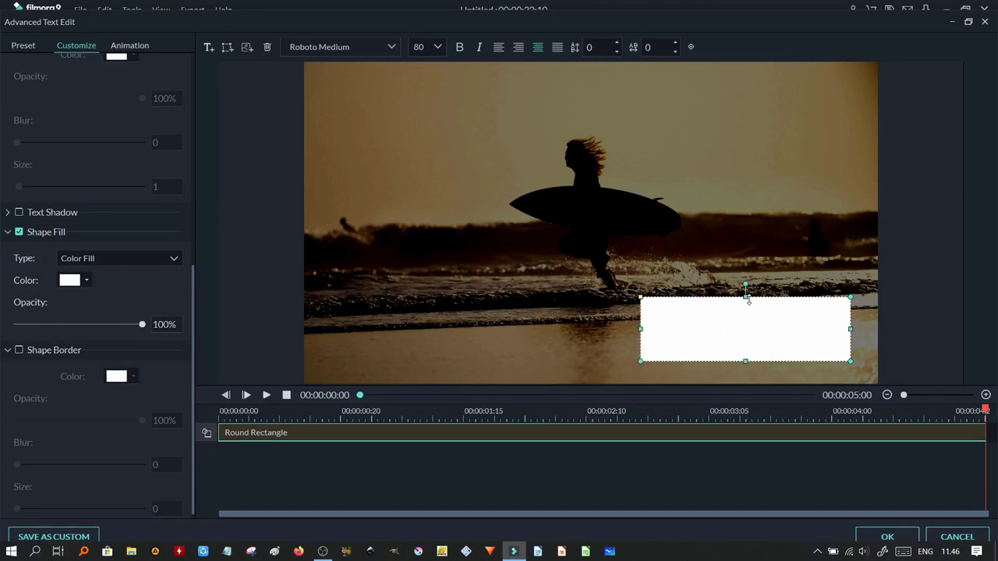
{"action": "left_click_drag", "start_coordinate": [745, 296], "coordinate": [747, 320]}
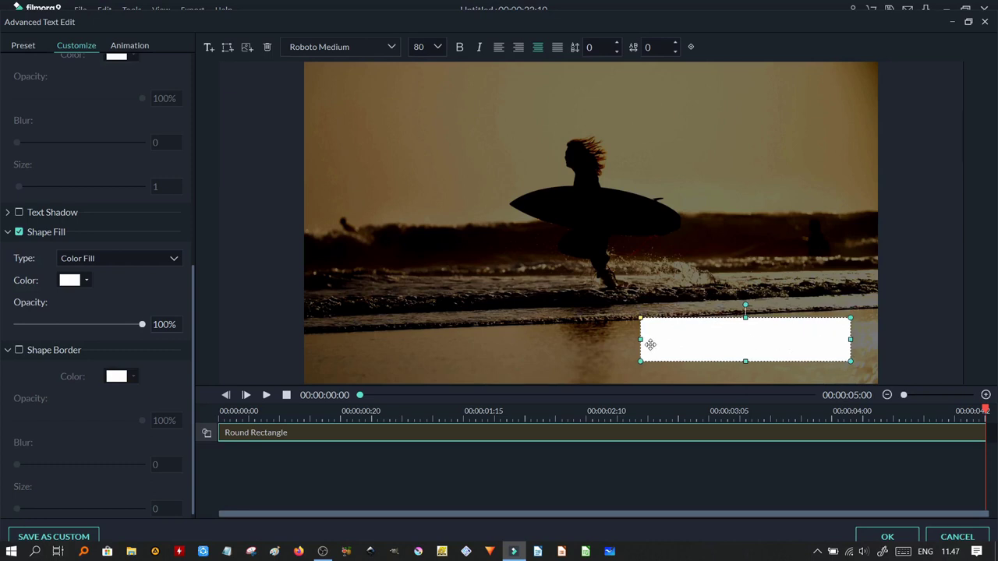
{"action": "left_click_drag", "start_coordinate": [745, 317], "coordinate": [745, 326]}
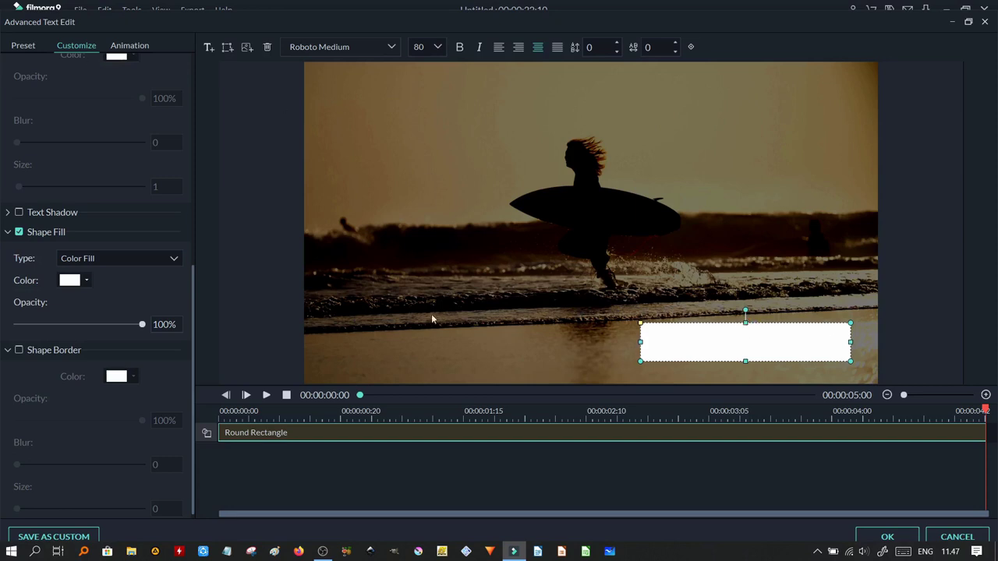
{"action": "left_click_drag", "start_coordinate": [646, 343], "coordinate": [656, 344]}
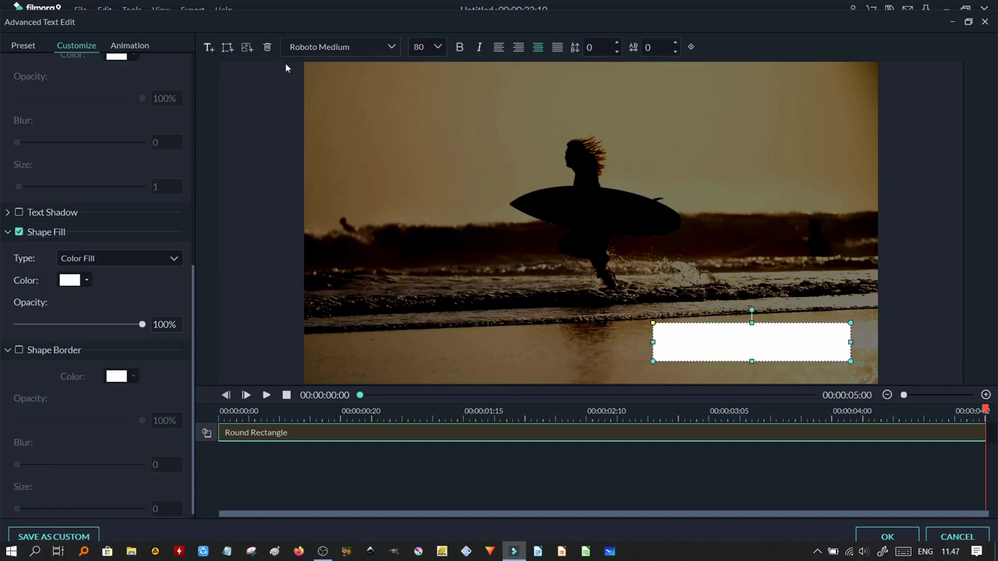
Insert the facebook image from the Desktop folder into the title.
{"action": "left_click", "coordinate": [246, 48]}
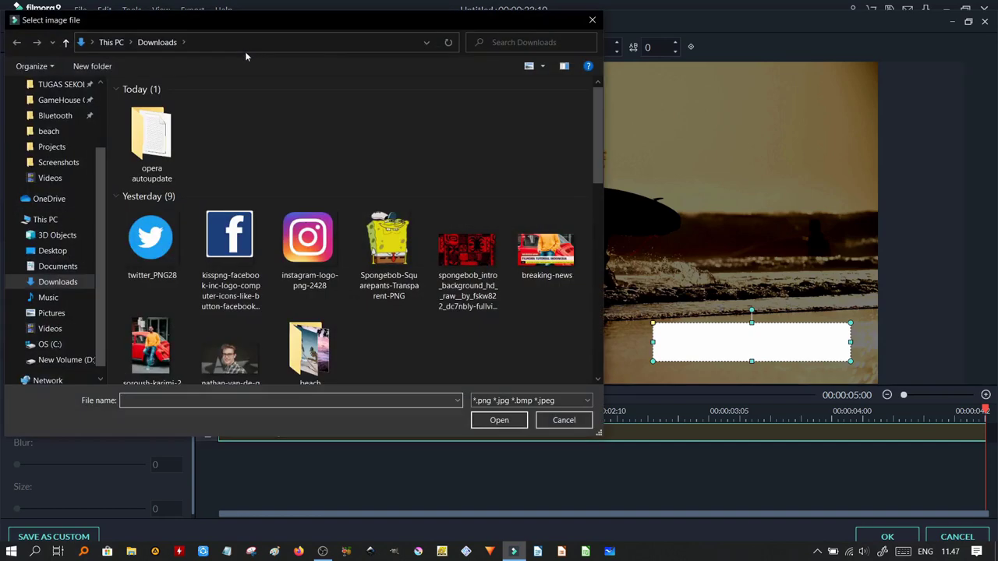
{"action": "scroll", "coordinate": [33, 113], "scroll_direction": "up", "scroll_amount": 3}
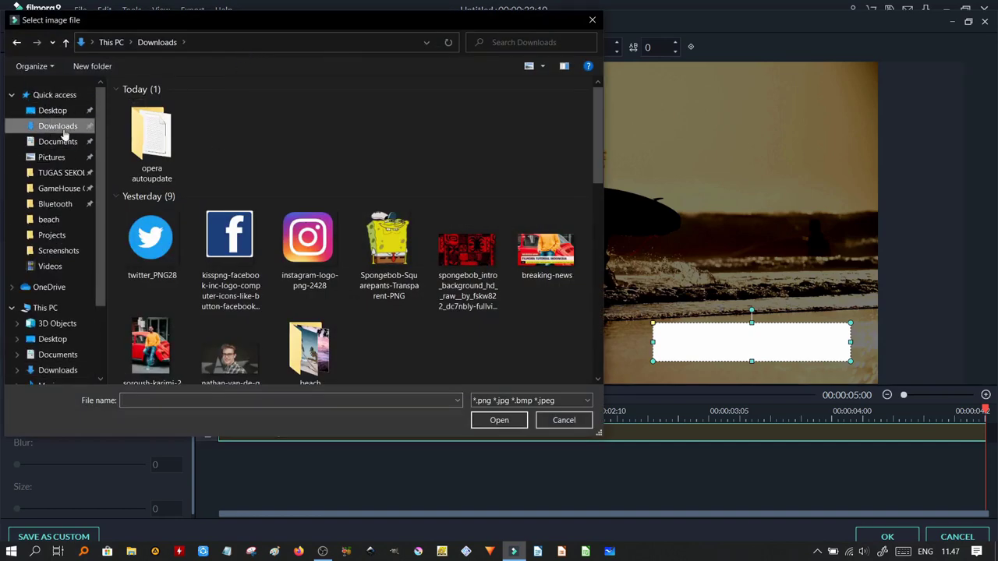
{"action": "left_click", "coordinate": [53, 109]}
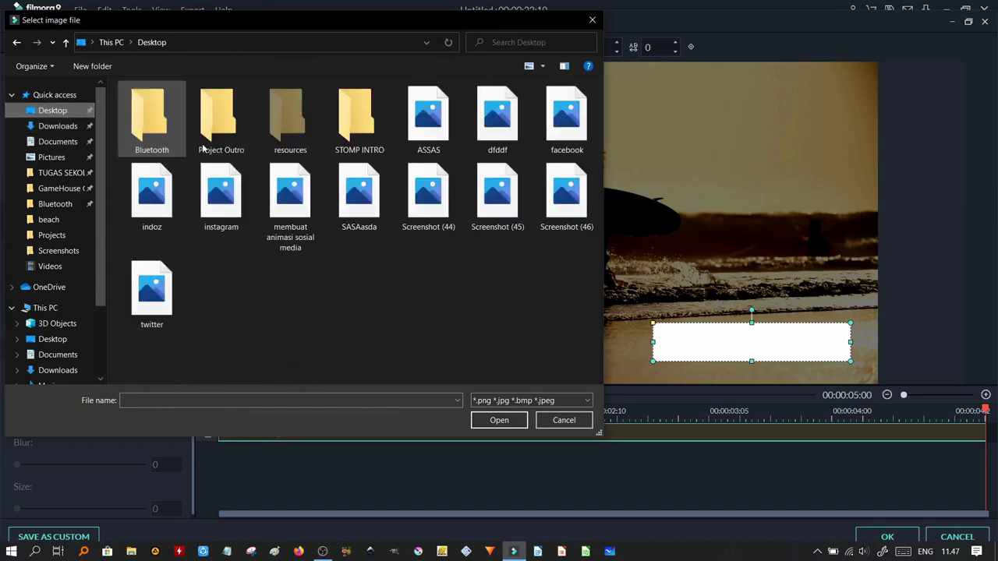
{"action": "double_click", "coordinate": [567, 116]}
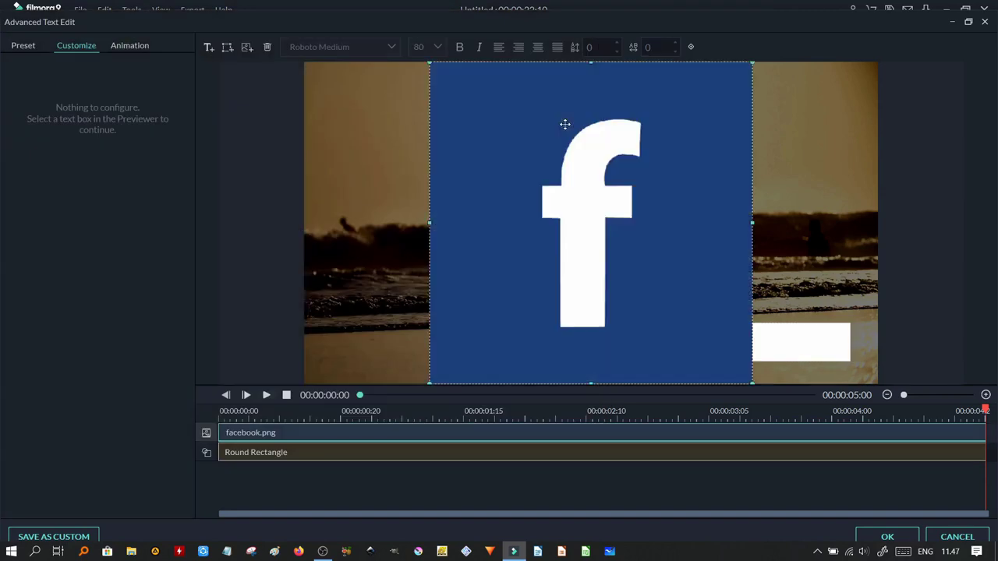
Shrink the Facebook logo to the height of the white bar and place it over the bar's left end.
{"action": "left_click_drag", "start_coordinate": [565, 176], "coordinate": [535, 174]}
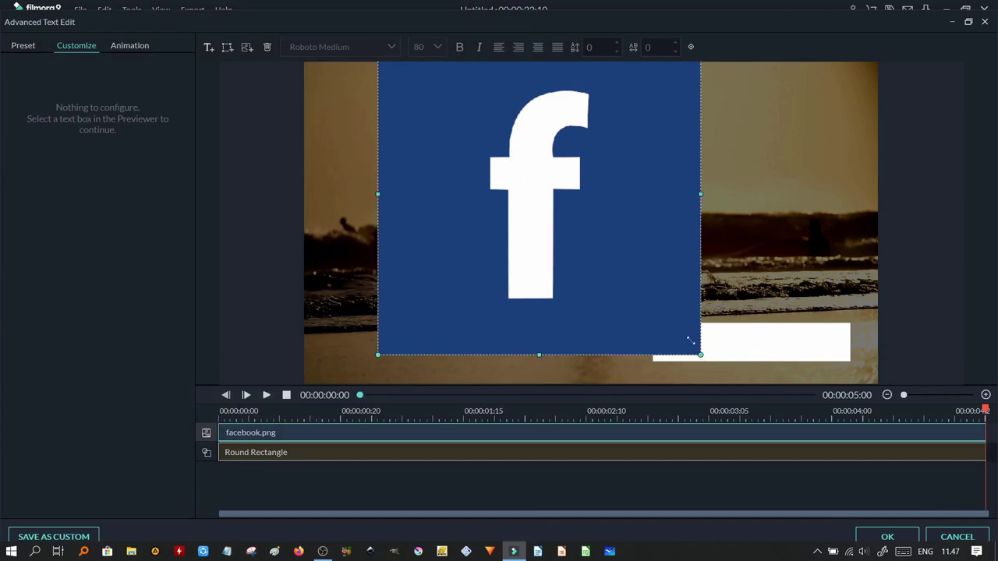
{"action": "left_click_drag", "start_coordinate": [690, 341], "coordinate": [567, 223]}
{"action": "left_click_drag", "start_coordinate": [517, 149], "coordinate": [592, 262]}
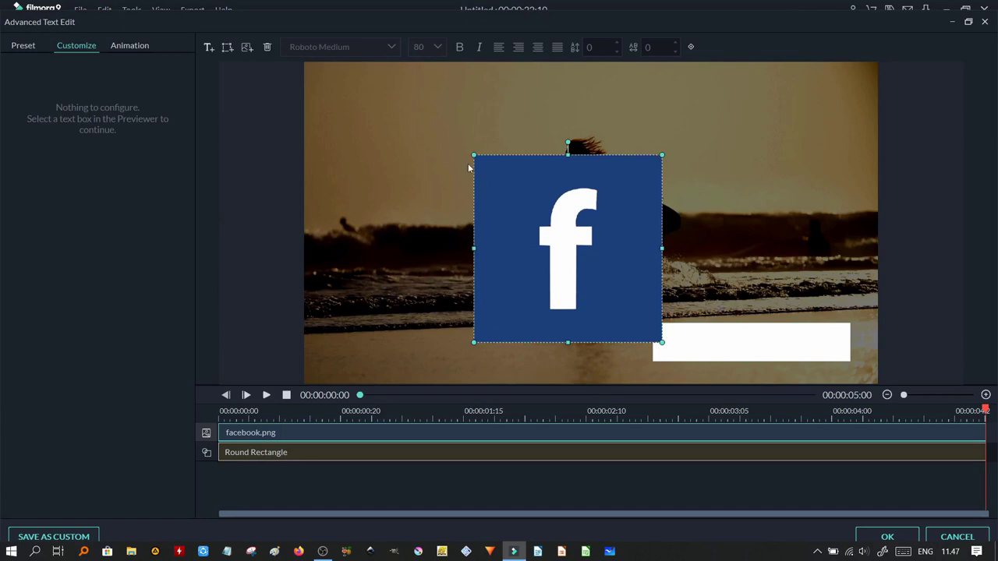
{"action": "left_click_drag", "start_coordinate": [470, 150], "coordinate": [531, 206]}
{"action": "left_click_drag", "start_coordinate": [606, 289], "coordinate": [740, 303]}
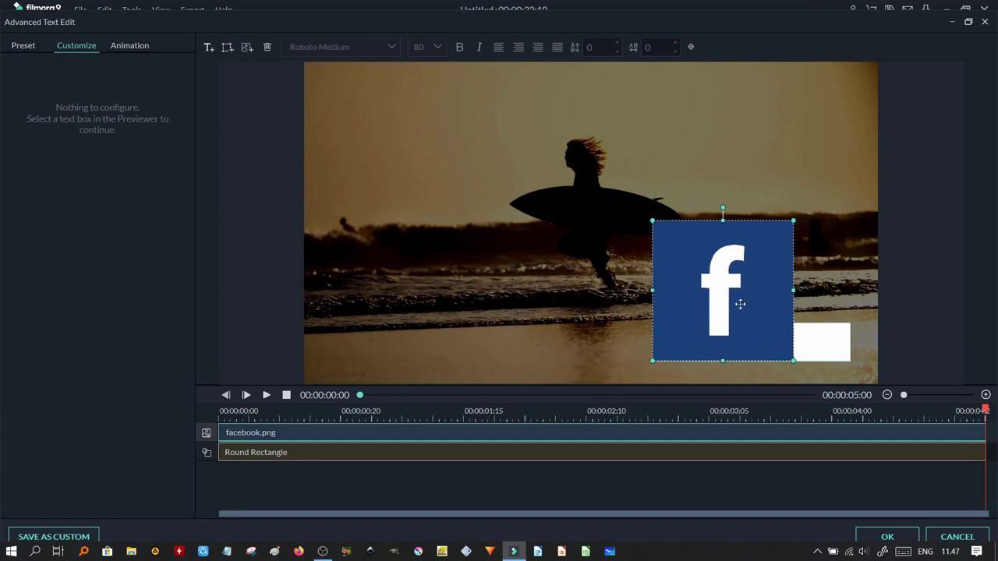
{"action": "left_click_drag", "start_coordinate": [755, 258], "coordinate": [691, 340]}
{"action": "left_click", "coordinate": [725, 282]}
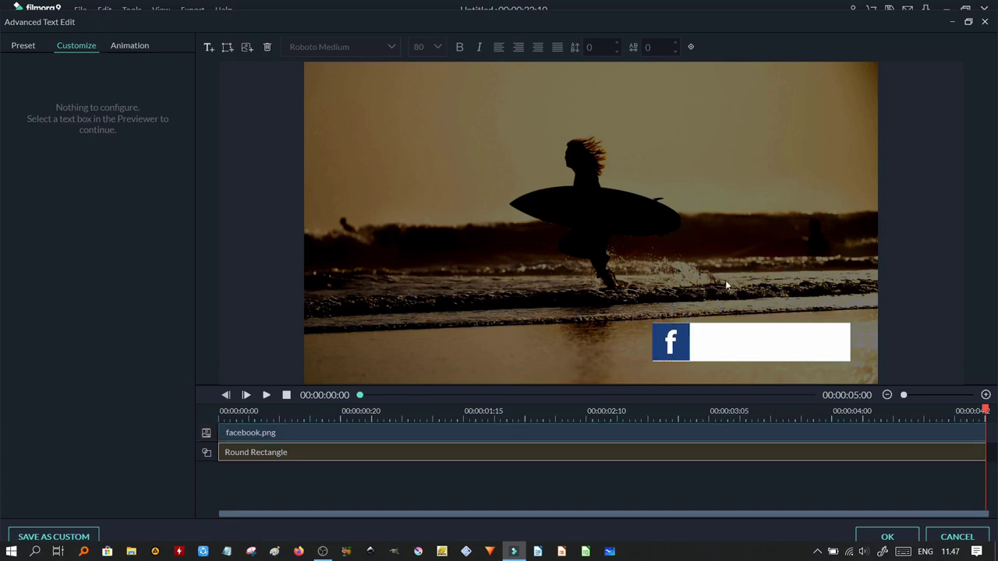
Nudge the Facebook logo so its edges line up with the left end of the white bar.
{"action": "left_click", "coordinate": [680, 336]}
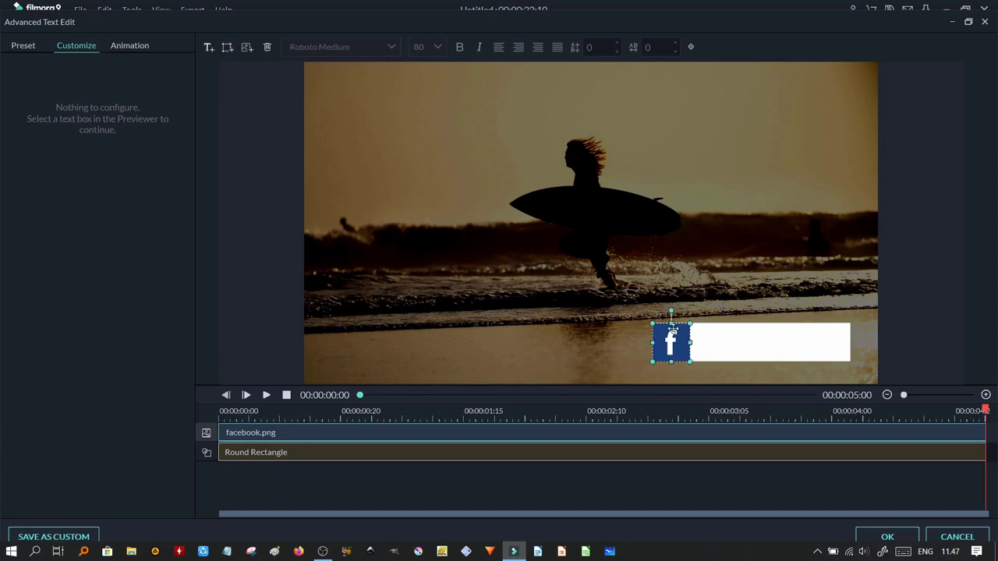
{"action": "left_click", "coordinate": [719, 302]}
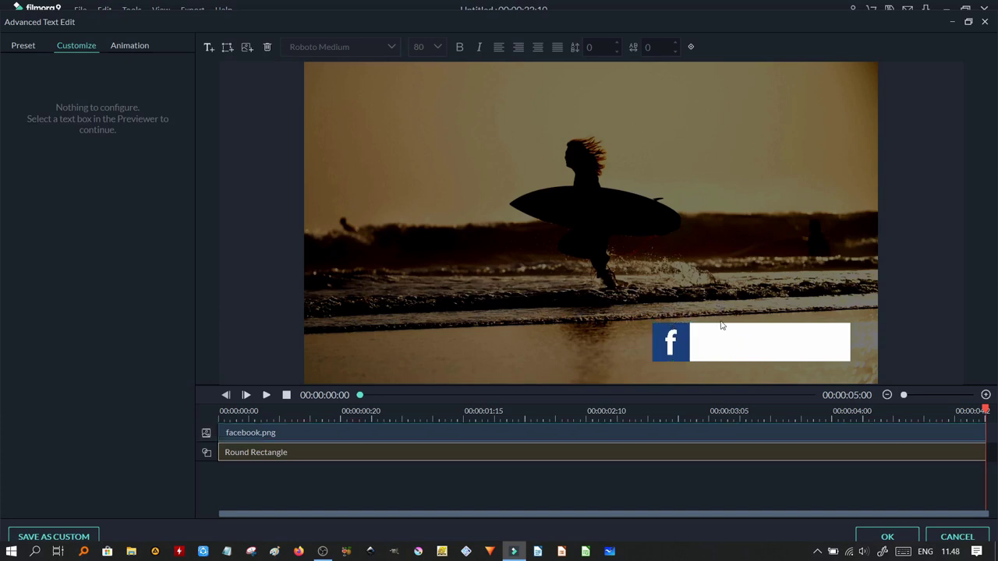
{"action": "left_click", "coordinate": [669, 344]}
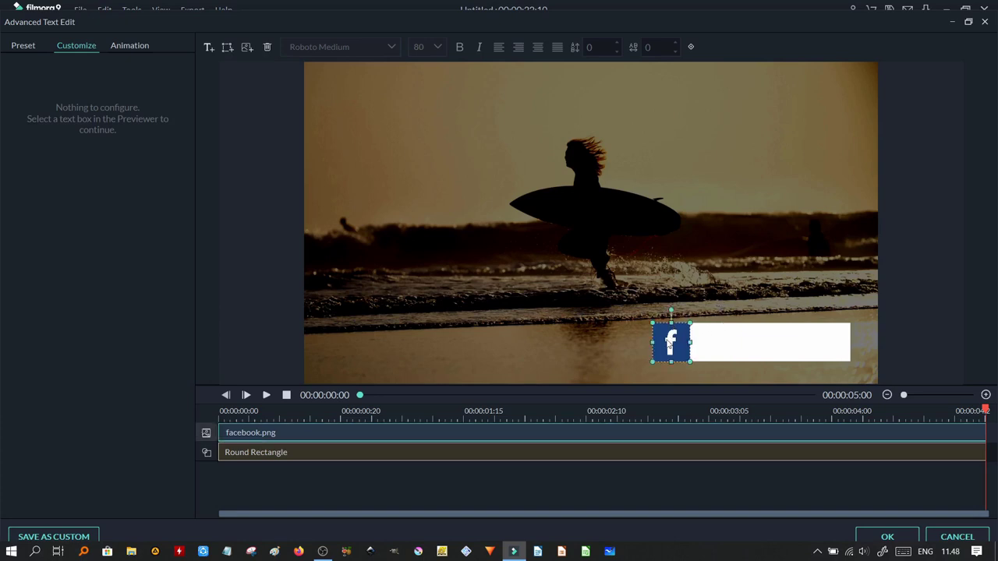
{"action": "left_click_drag", "start_coordinate": [669, 345], "coordinate": [669, 344]}
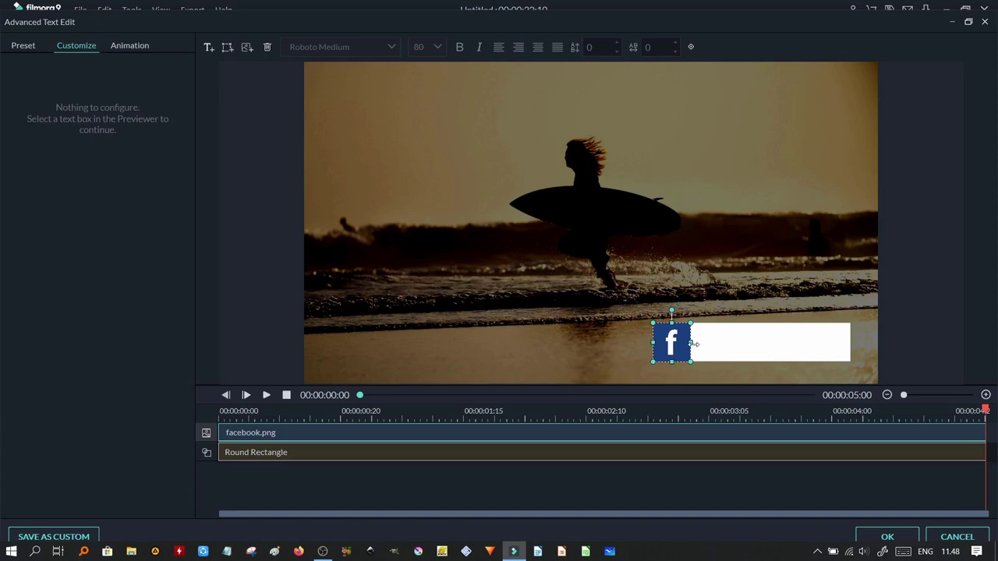
{"action": "left_click", "coordinate": [706, 301]}
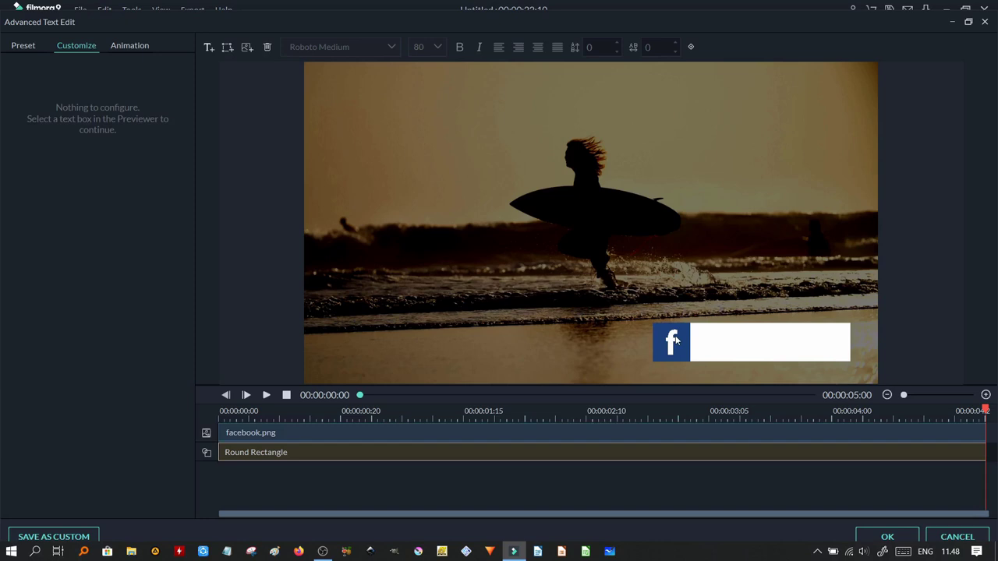
Add a text box with Text Fill turned on and replace its placeholder with "Filmora Tutorial Indonesia".
{"action": "left_click", "coordinate": [209, 47]}
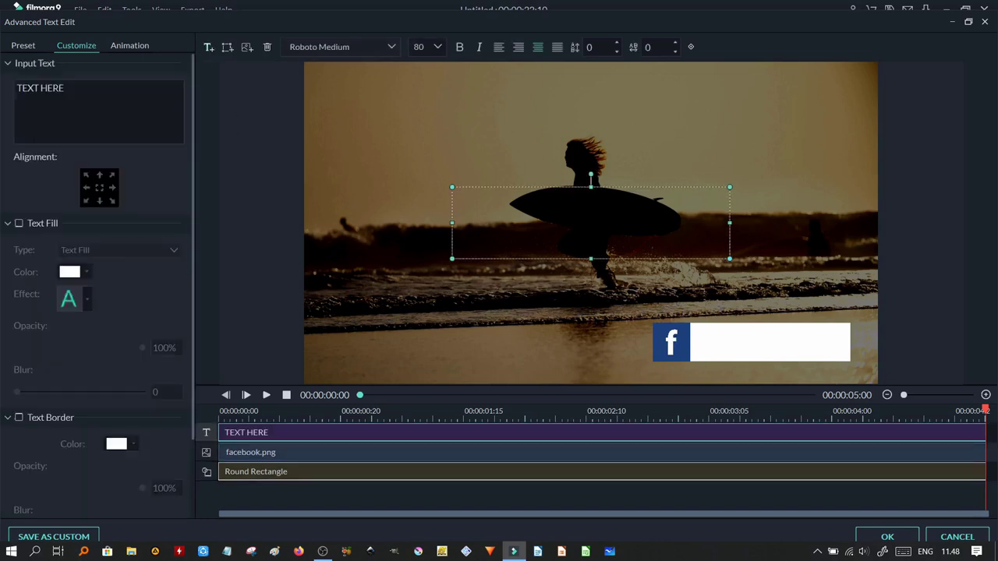
{"action": "left_click", "coordinate": [19, 223]}
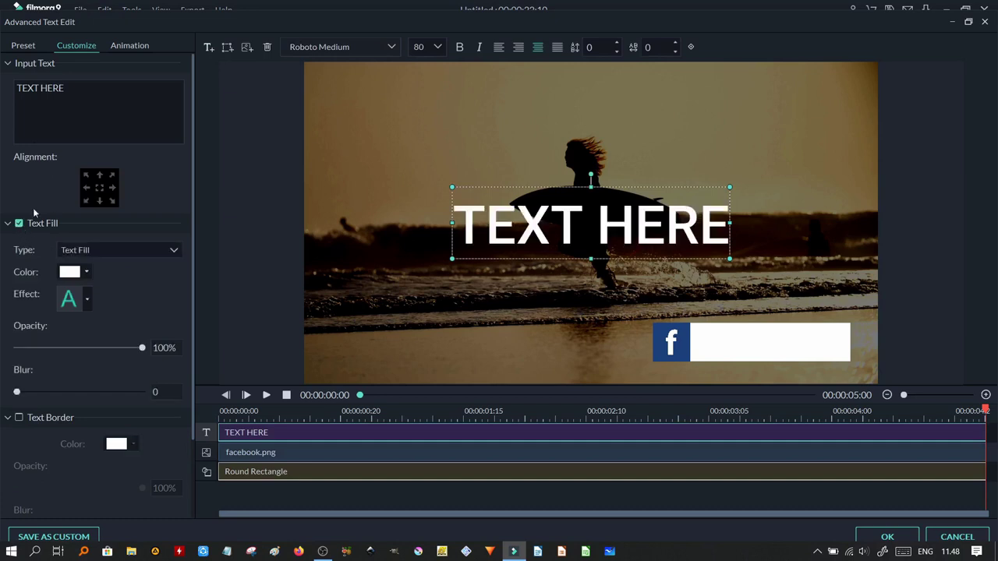
{"action": "key", "text": "BackSpace"}
{"action": "key", "text": "BackSpace"}
{"action": "key", "text": "BackSpace"}
{"action": "key", "text": "BackSpace"}
{"action": "key", "text": "BackSpace"}
{"action": "key", "text": "BackSpace"}
{"action": "key", "text": "BackSpace"}
{"action": "key", "text": "BackSpace"}
{"action": "key", "text": "BackSpace"}
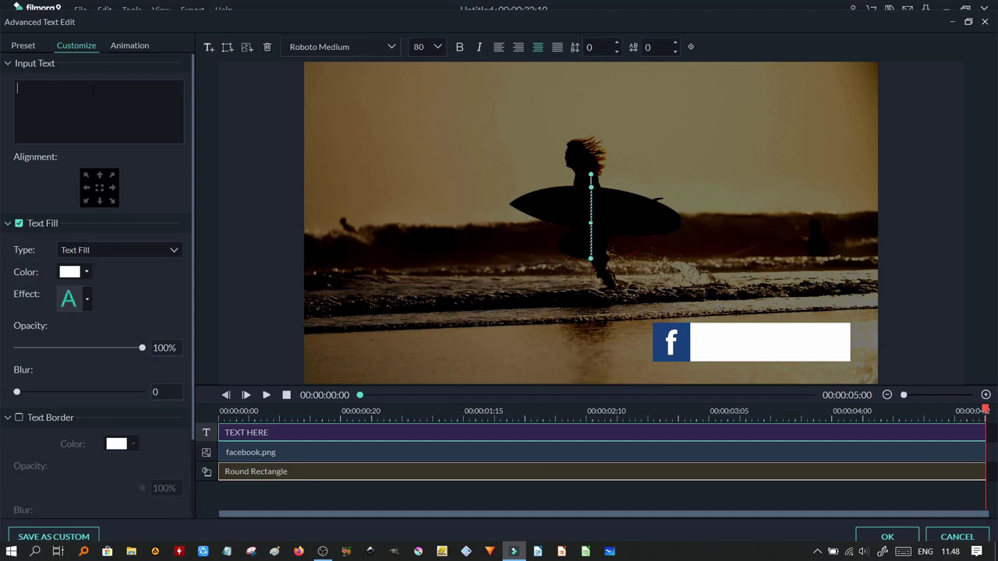
{"action": "type", "text": "Filmora"}
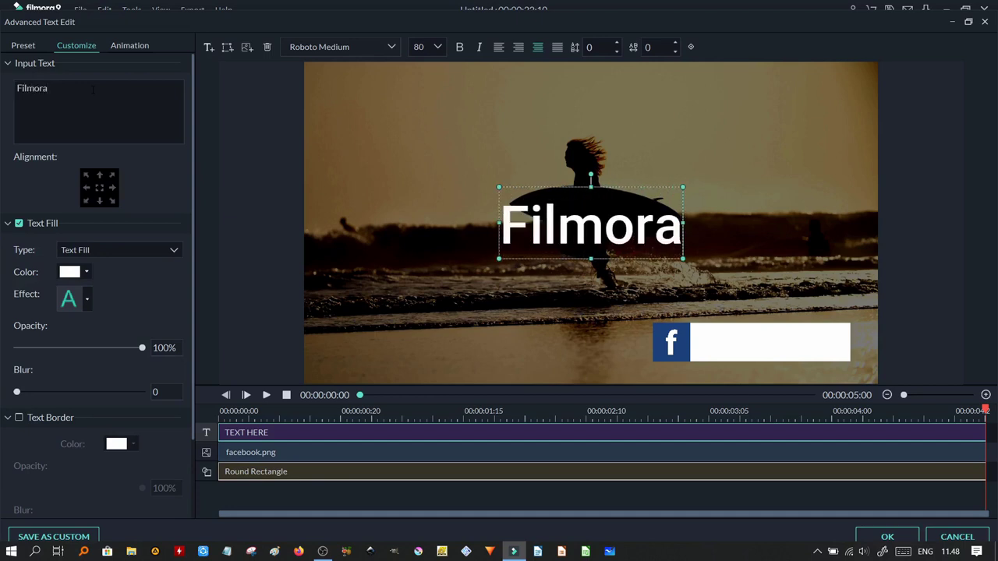
{"action": "type", "text": " Tutorial"}
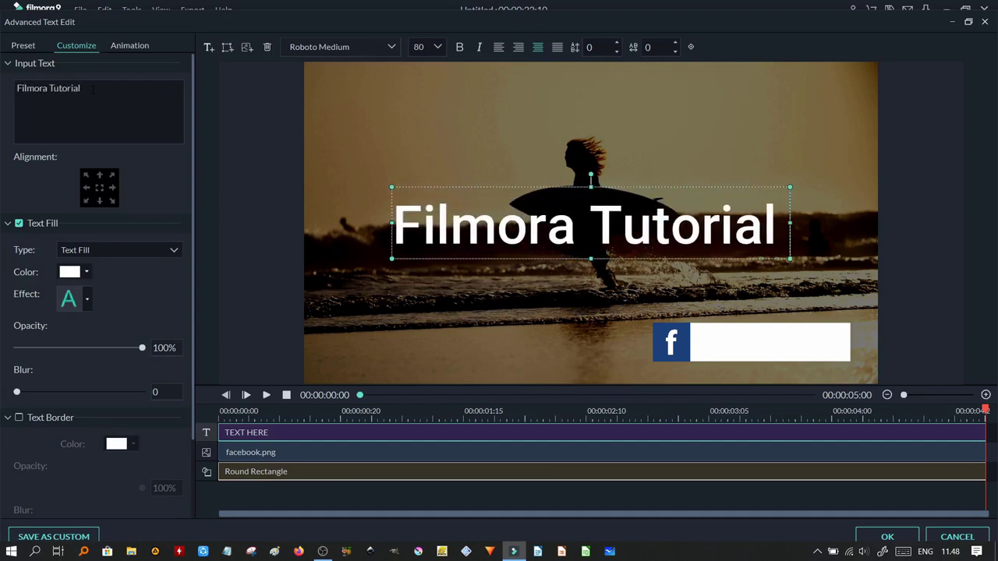
{"action": "type", "text": " Indonesia"}
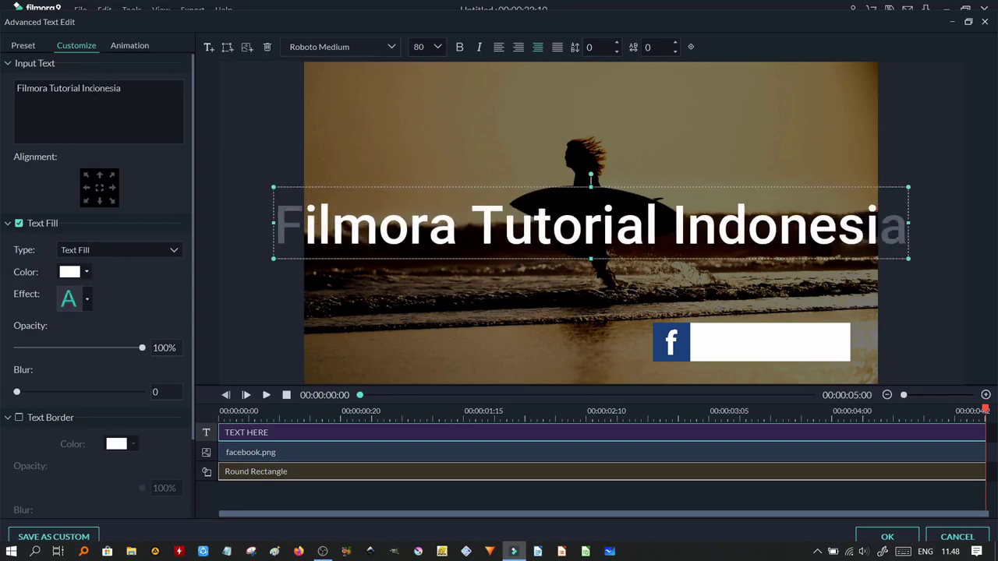
Make the text black at font size 18 and place it on the white bar beside the Facebook logo.
{"action": "key", "text": "ctrl+a"}
{"action": "left_click", "coordinate": [70, 271]}
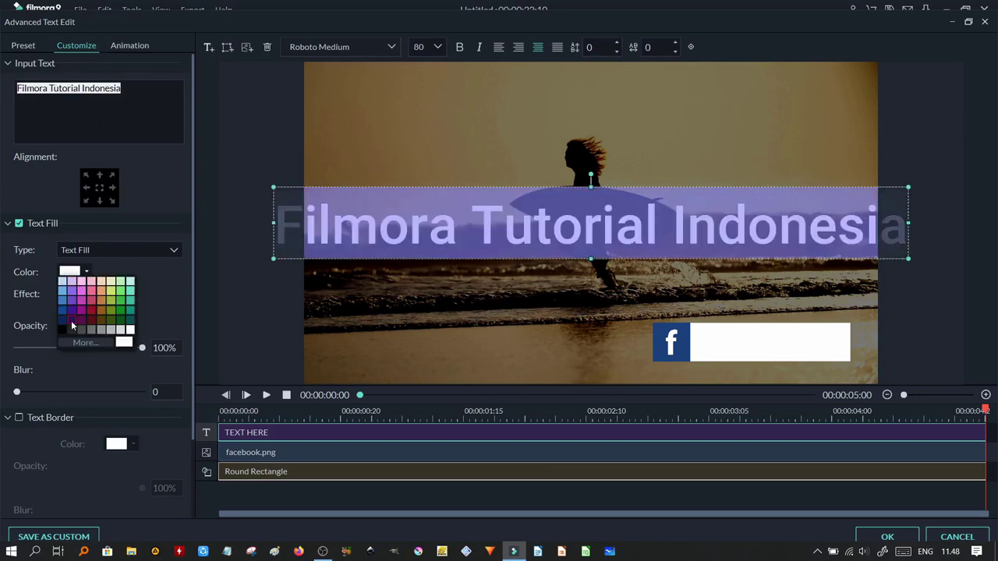
{"action": "left_click", "coordinate": [63, 332]}
{"action": "left_click", "coordinate": [437, 47]}
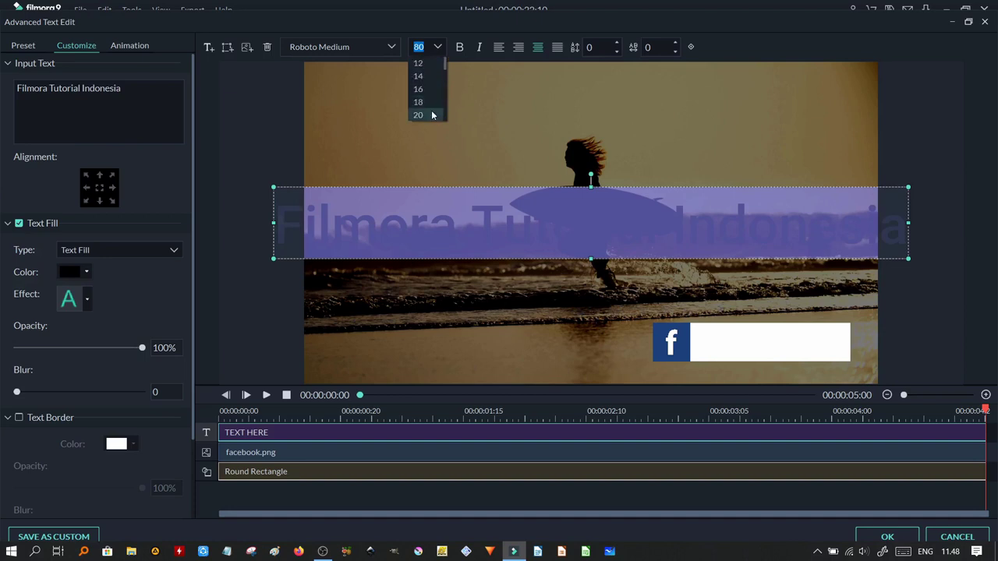
{"action": "left_click", "coordinate": [433, 102]}
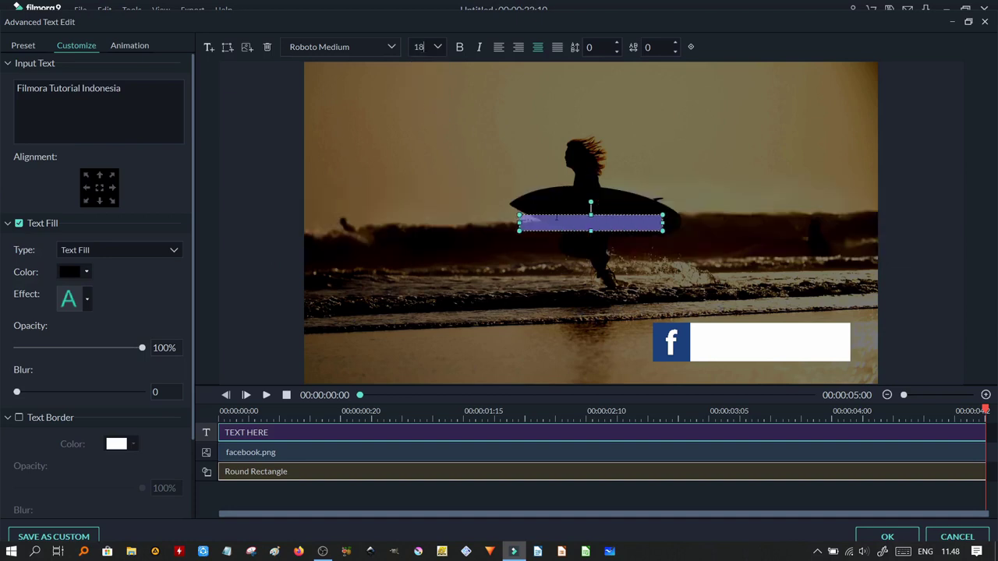
{"action": "left_click_drag", "start_coordinate": [557, 215], "coordinate": [737, 336]}
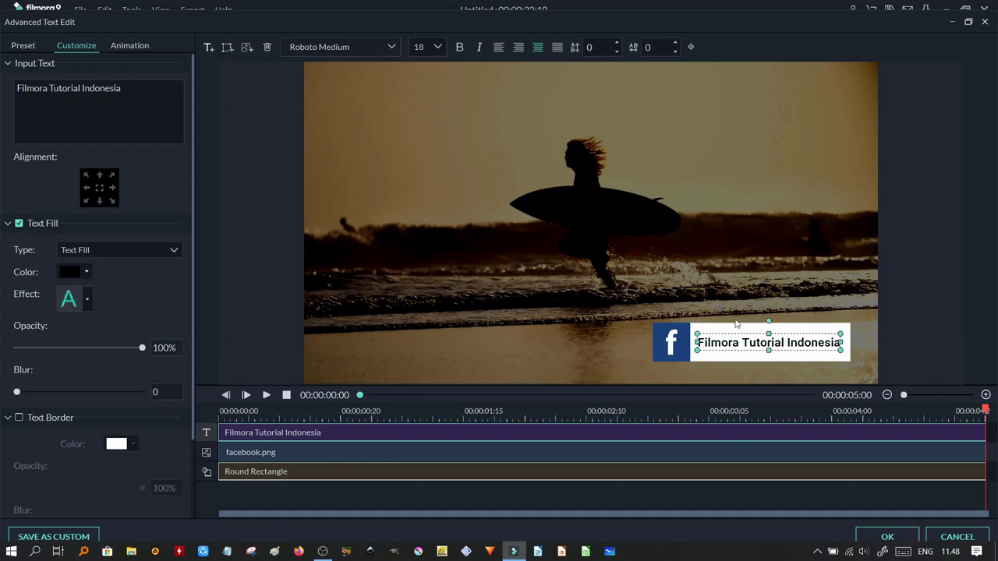
{"action": "left_click", "coordinate": [738, 290]}
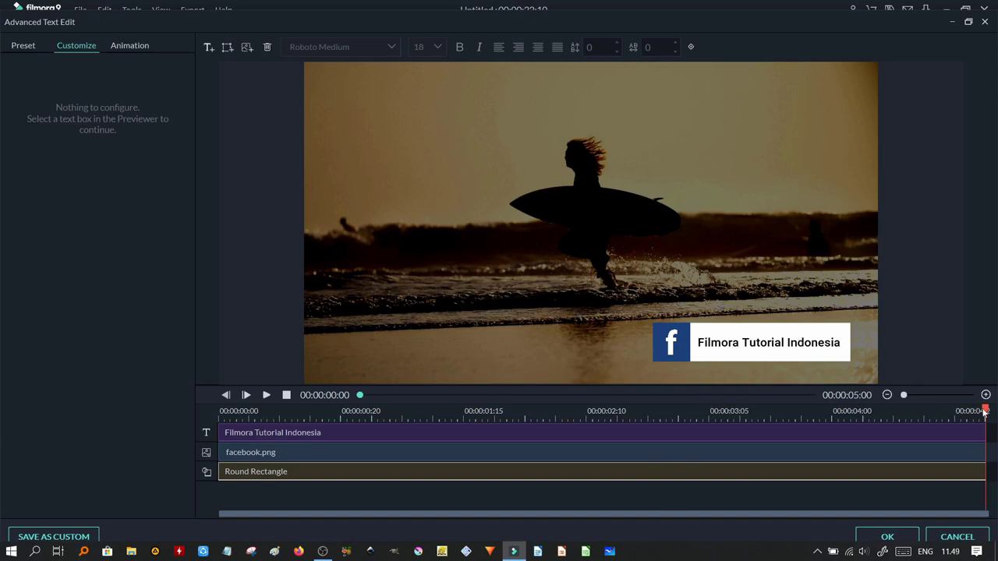
Return the playhead to the start of the title and apply the To the Left 2 animation to the Round Rectangle.
{"action": "left_click_drag", "start_coordinate": [985, 413], "coordinate": [206, 421]}
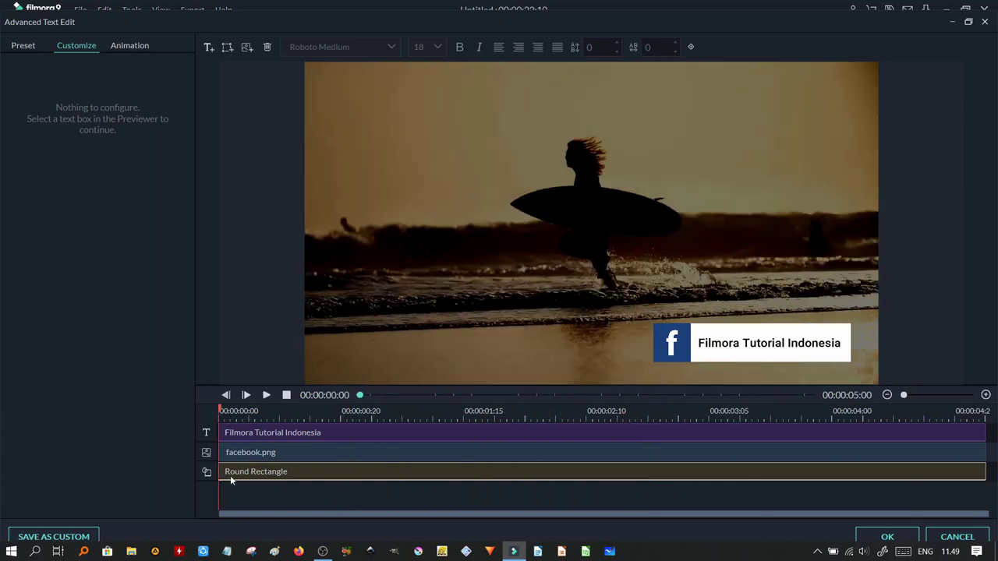
{"action": "left_click", "coordinate": [271, 471]}
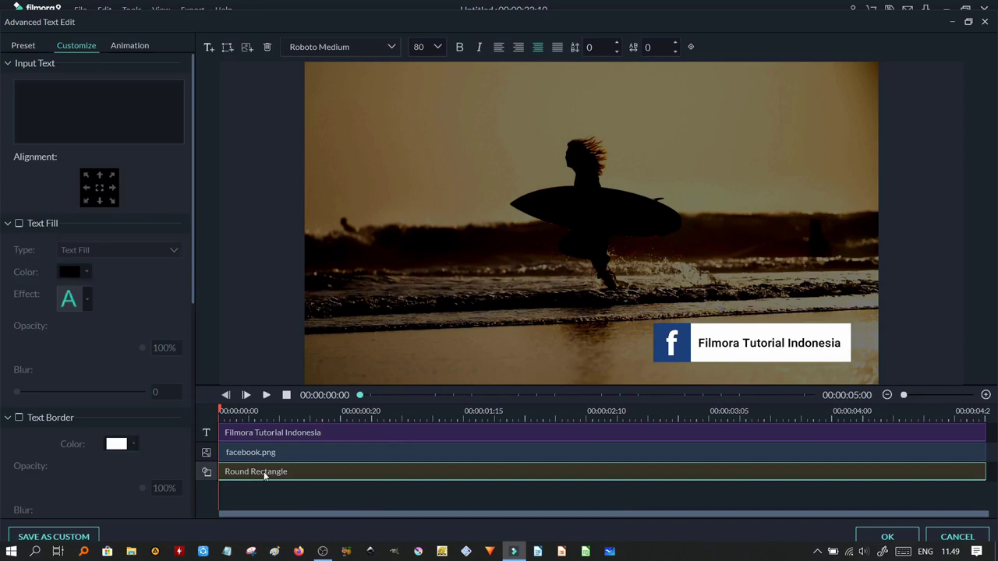
{"action": "left_click", "coordinate": [138, 48]}
{"action": "left_click_drag", "start_coordinate": [194, 126], "coordinate": [204, 405]}
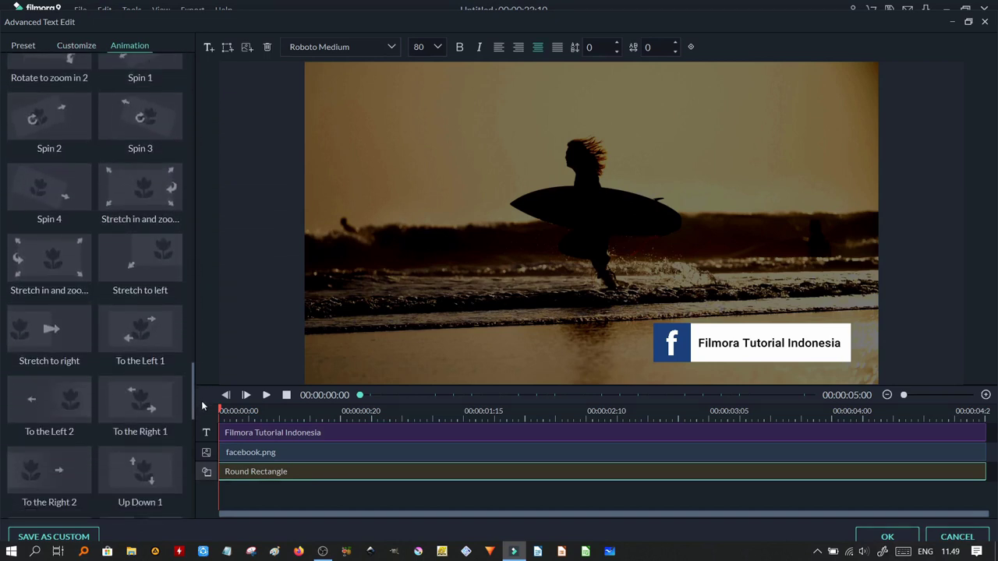
{"action": "left_click", "coordinate": [43, 394]}
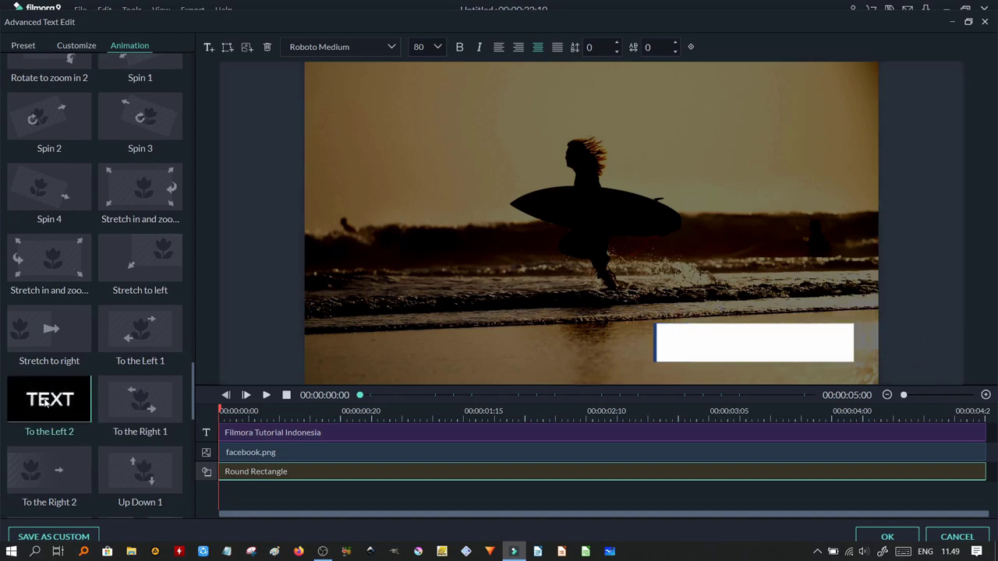
Apply the To the Left 2 animation to the facebook.png layer.
{"action": "left_click", "coordinate": [282, 459]}
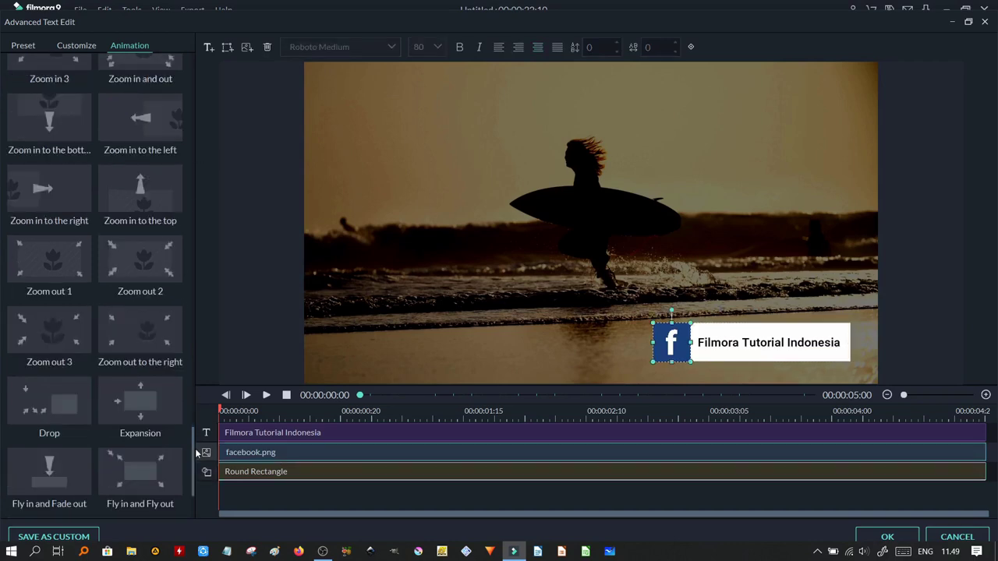
{"action": "left_click_drag", "start_coordinate": [193, 451], "coordinate": [192, 381]}
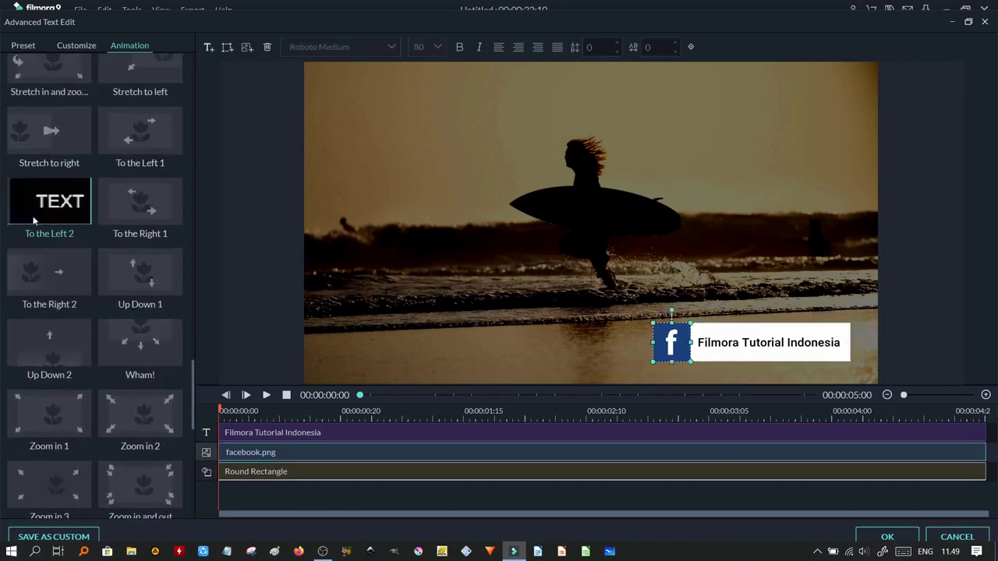
{"action": "left_click", "coordinate": [43, 201]}
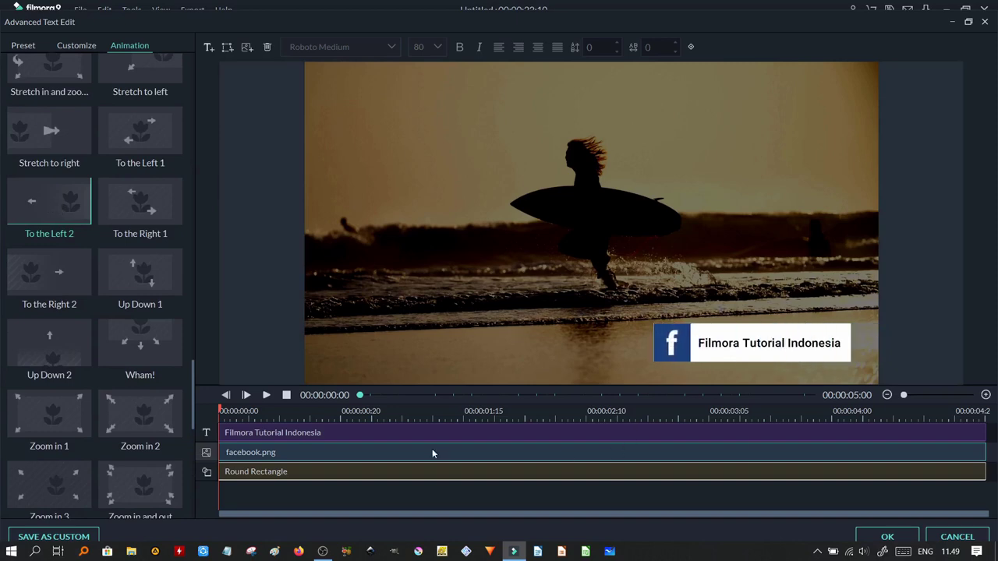
Apply the Right Dir Insert animation to the Filmora Tutorial Indonesia text layer.
{"action": "left_click", "coordinate": [336, 433]}
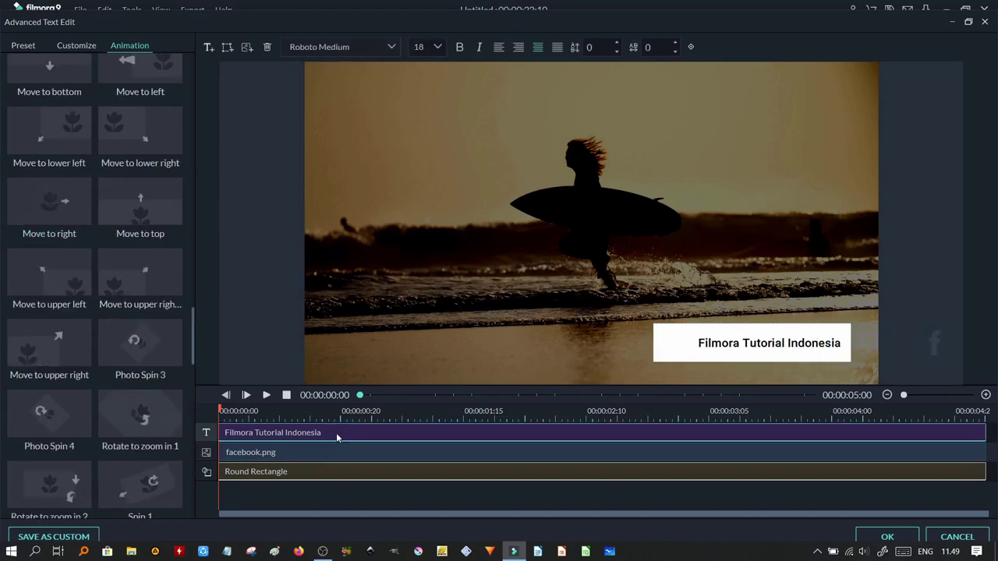
{"action": "left_click_drag", "start_coordinate": [191, 329], "coordinate": [207, 107]}
{"action": "mouse_move", "coordinate": [144, 218]}
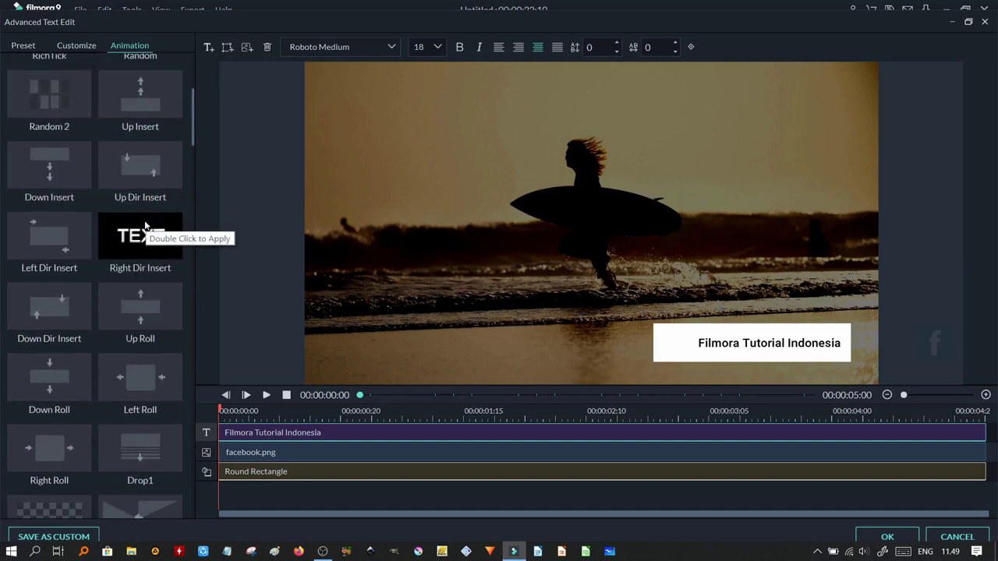
{"action": "double_click", "coordinate": [144, 226]}
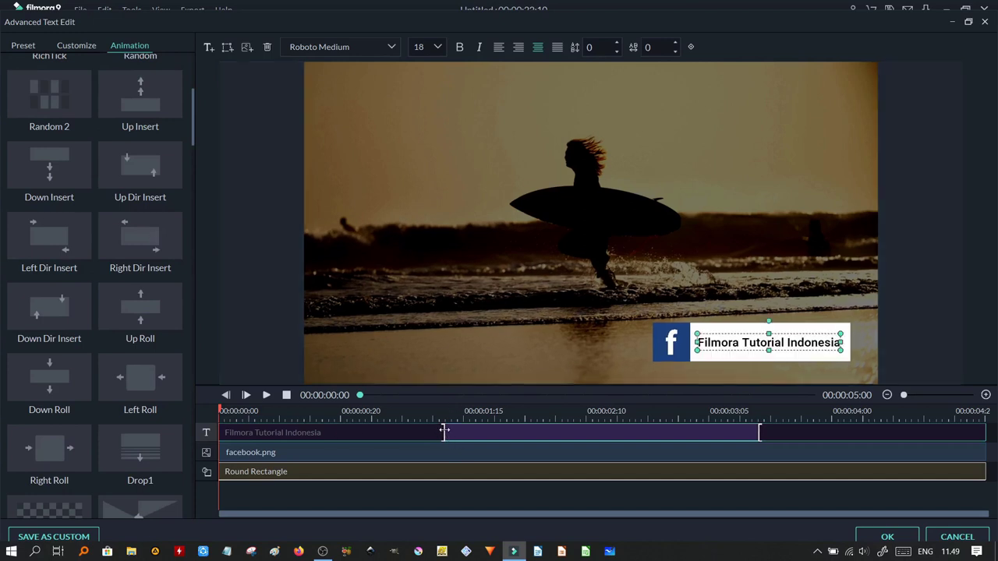
Make the text's entrance end at about 00:00:01:21 and its exit start at 00:00:02:24, and play the title from the start.
{"action": "left_click_drag", "start_coordinate": [443, 431], "coordinate": [555, 421]}
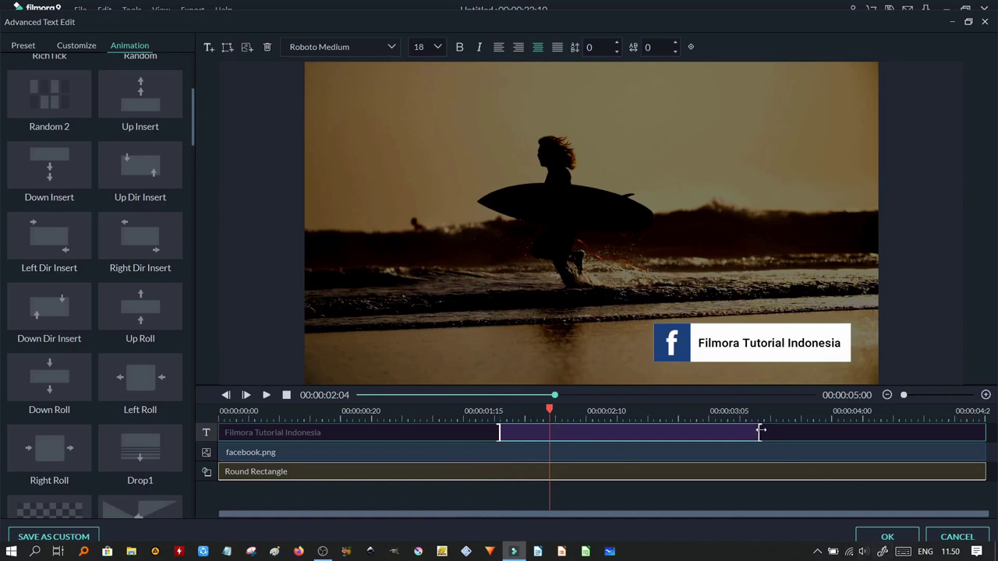
{"action": "left_click_drag", "start_coordinate": [756, 430], "coordinate": [672, 430]}
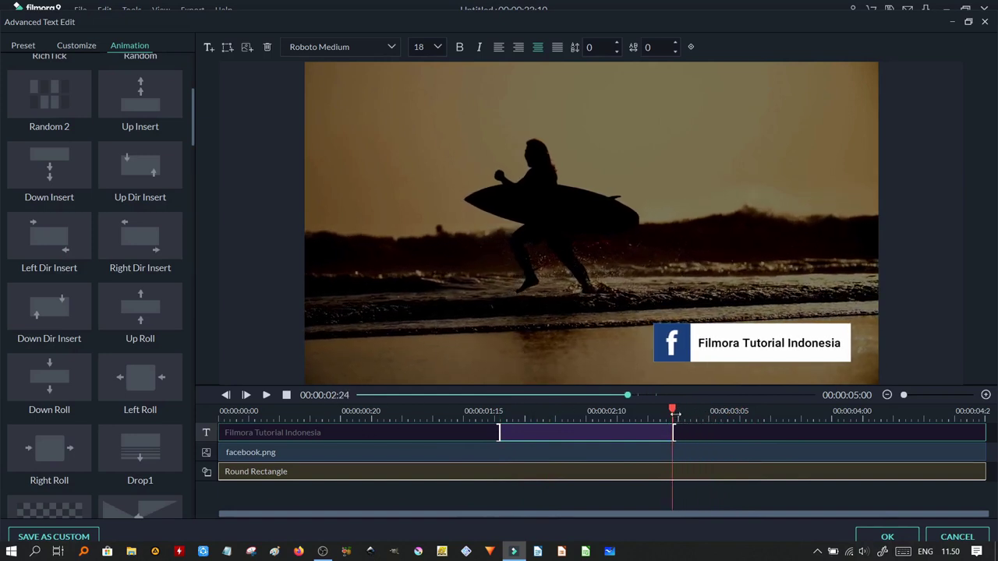
{"action": "left_click_drag", "start_coordinate": [673, 413], "coordinate": [213, 413]}
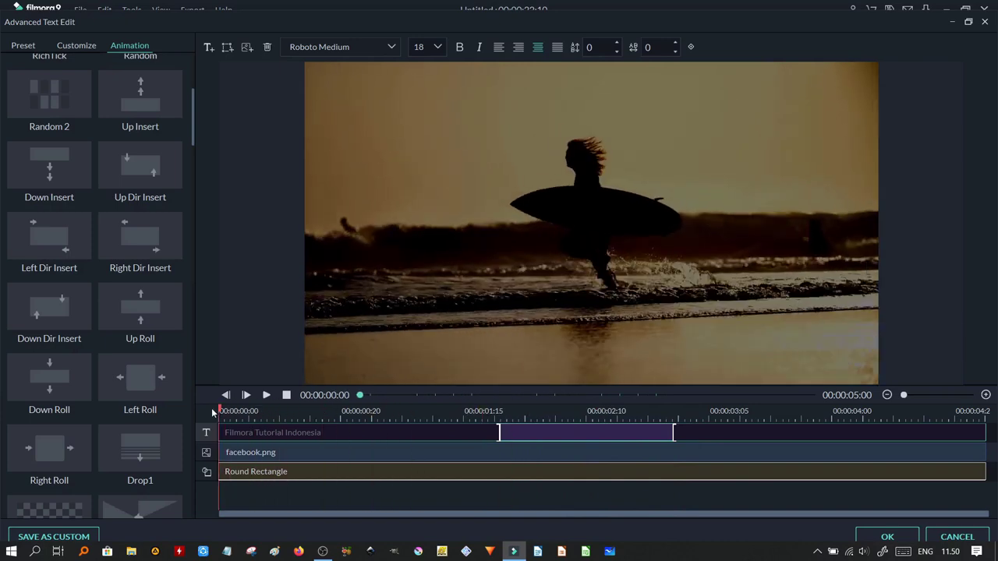
{"action": "left_click", "coordinate": [266, 395]}
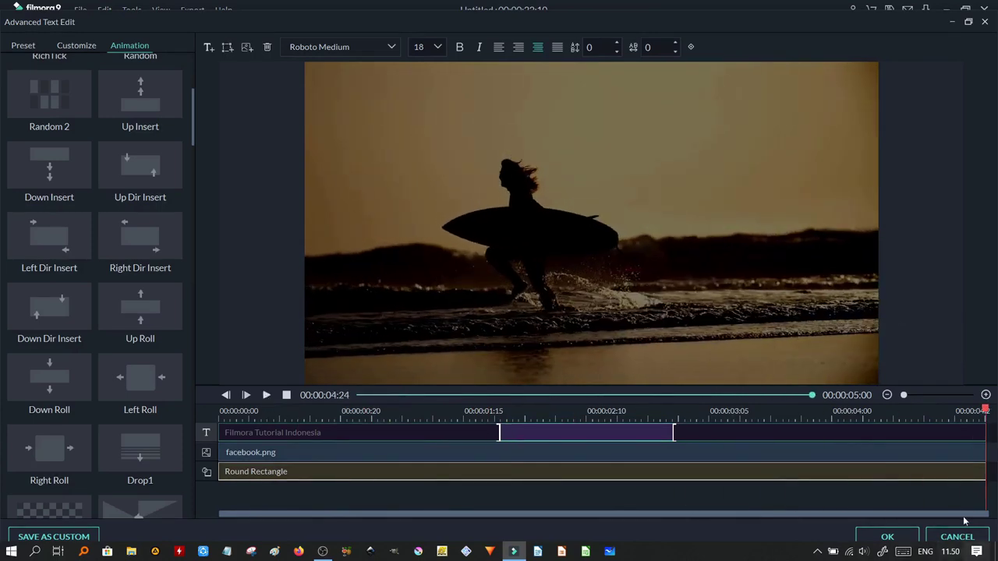
Accept the title edits in both editors and copy the Default Title clip on the timeline.
{"action": "left_click", "coordinate": [887, 536]}
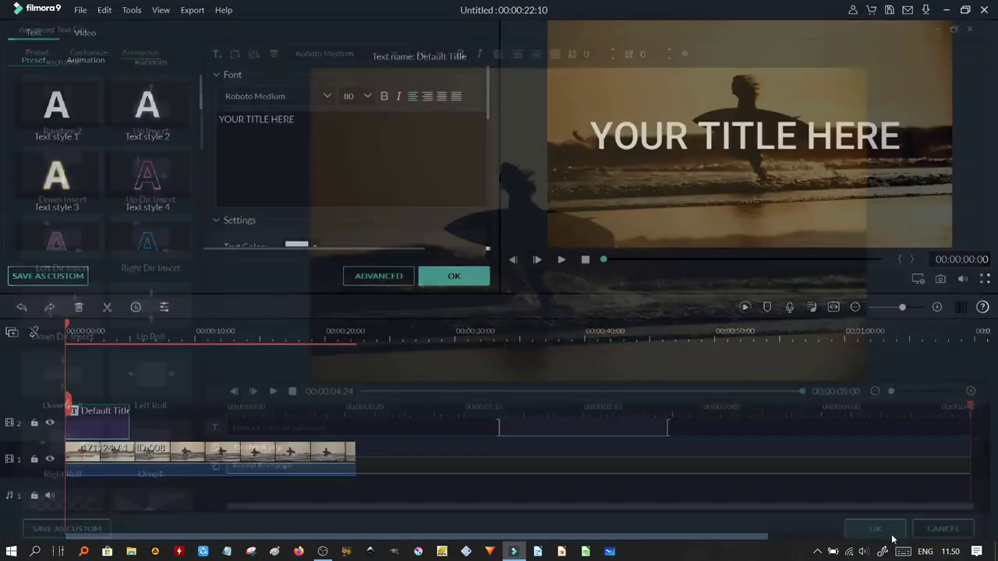
{"action": "left_click", "coordinate": [455, 276]}
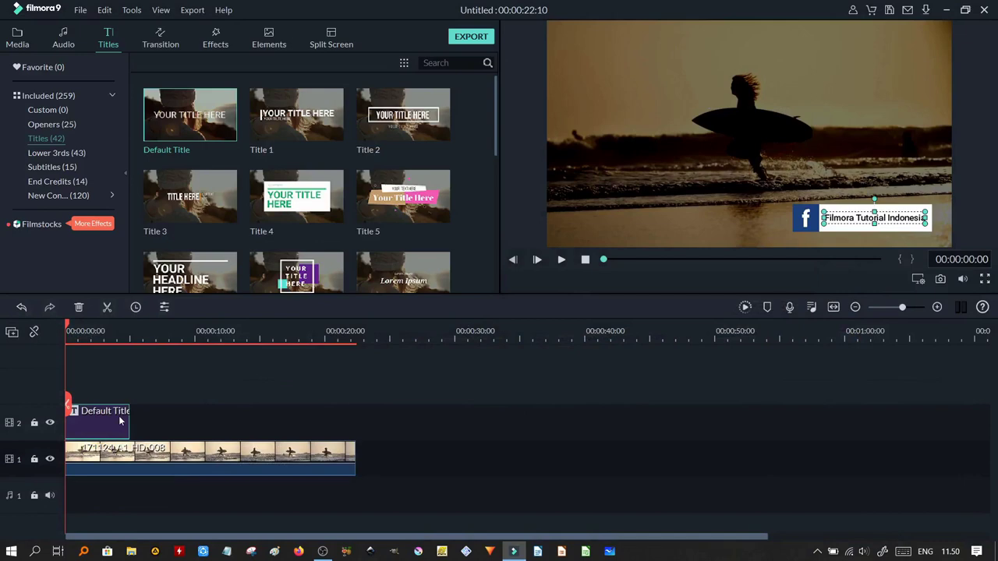
{"action": "left_click_drag", "start_coordinate": [69, 328], "coordinate": [92, 336]}
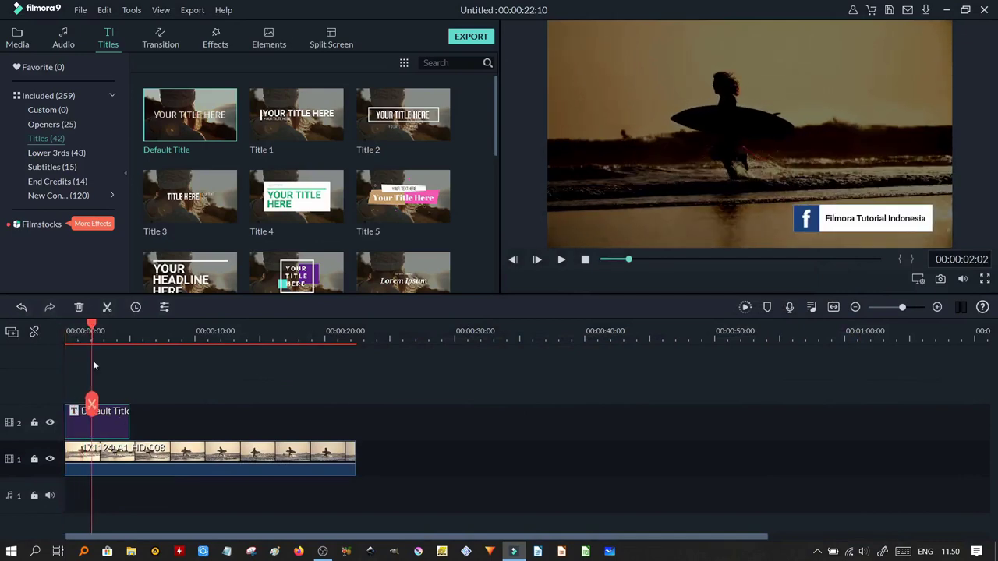
{"action": "right_click", "coordinate": [104, 418]}
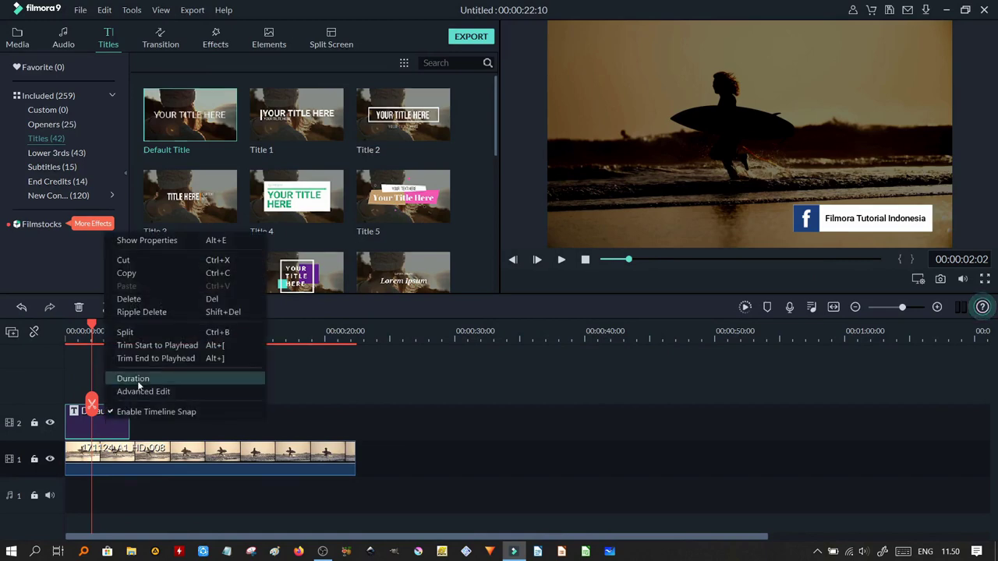
{"action": "left_click", "coordinate": [173, 274]}
Try to paste the copied title at 00:00:05:00, where the first title ends, and undo the paste.
{"action": "left_click", "coordinate": [127, 332]}
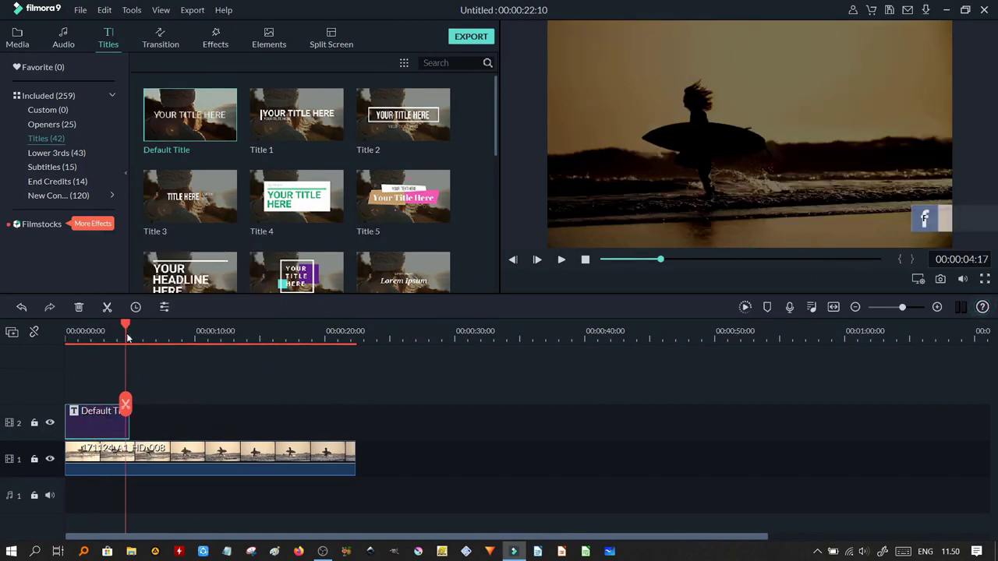
{"action": "left_click", "coordinate": [131, 333]}
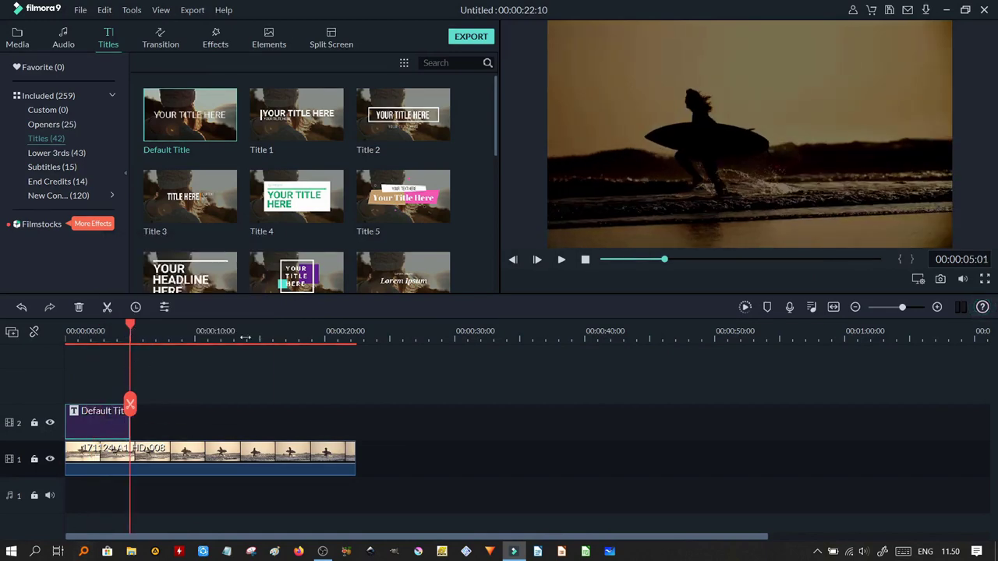
{"action": "scroll", "coordinate": [245, 337], "scroll_direction": "up", "scroll_amount": 3}
{"action": "left_click", "coordinate": [126, 324]}
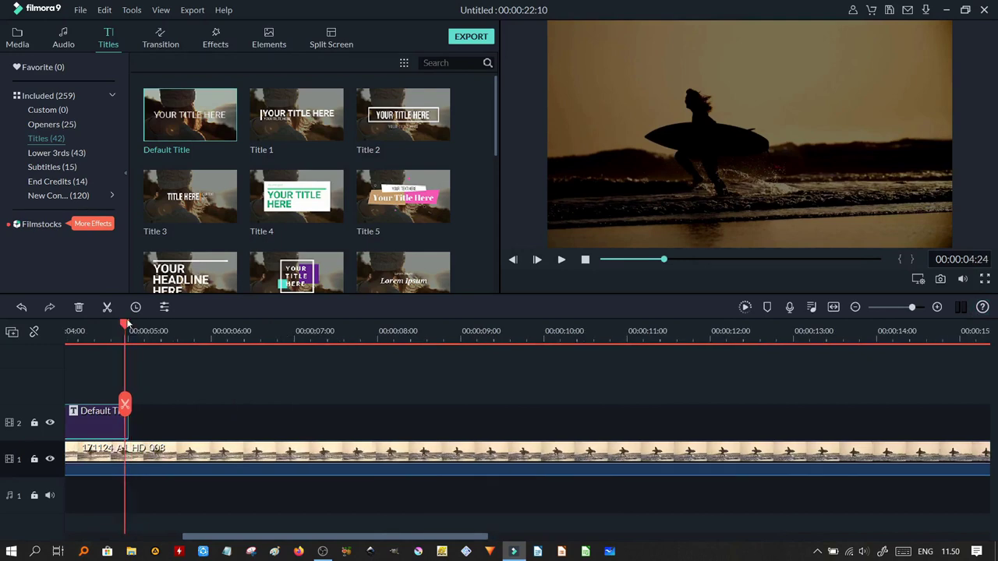
{"action": "left_click_drag", "start_coordinate": [126, 325], "coordinate": [128, 325]}
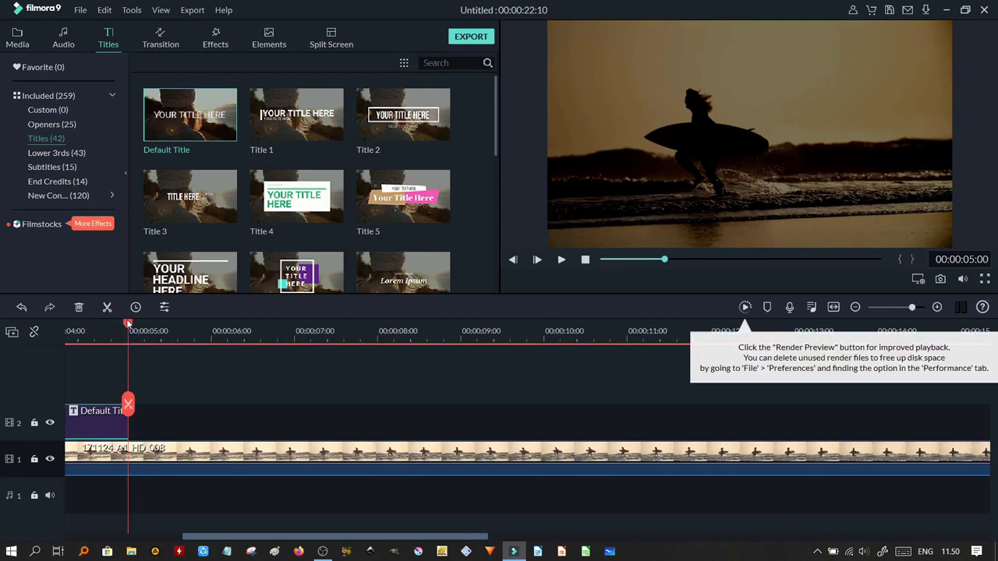
{"action": "right_click", "coordinate": [129, 410]}
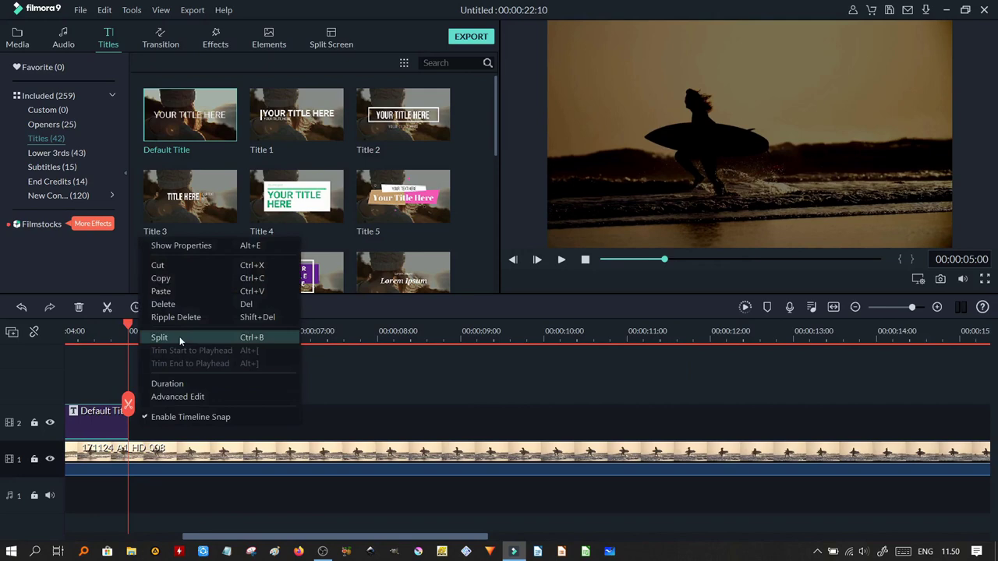
{"action": "left_click", "coordinate": [185, 290]}
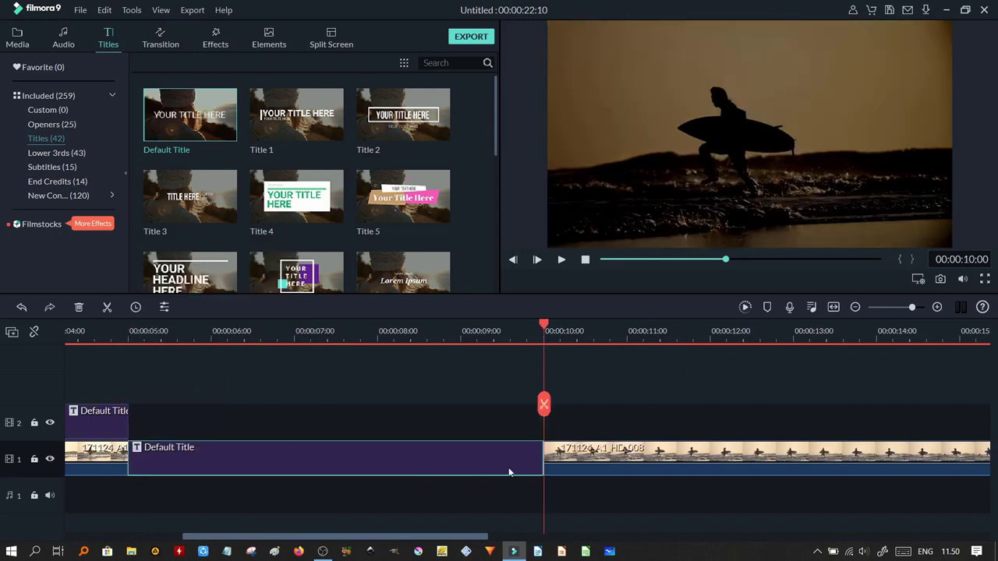
{"action": "key", "text": "ctrl+z"}
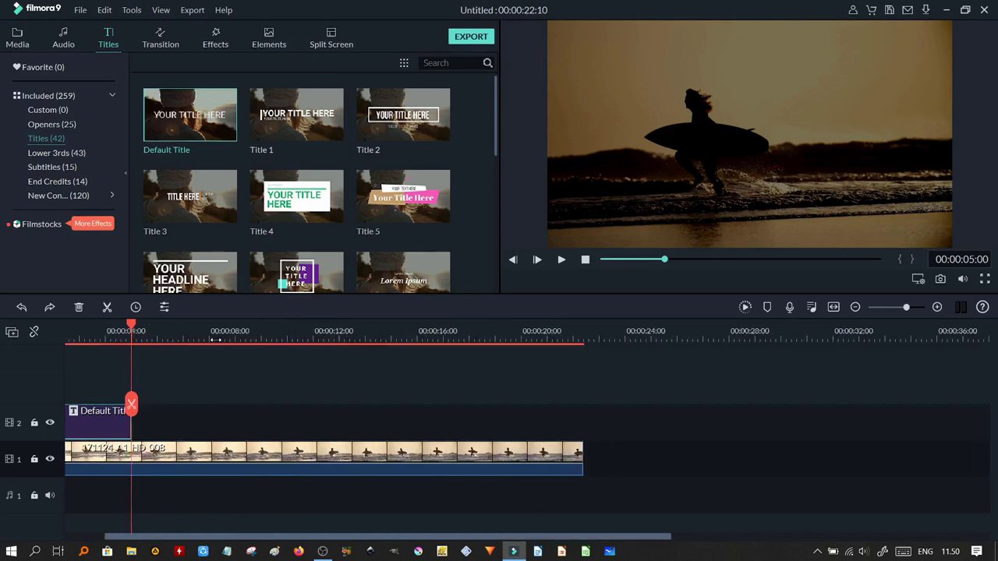
Paste the copied title past the end of the video clip and move it onto track 2 directly after the first title.
{"action": "scroll", "coordinate": [390, 357], "scroll_direction": "down", "scroll_amount": 3}
{"action": "left_click", "coordinate": [361, 357]}
{"action": "left_click", "coordinate": [611, 357]}
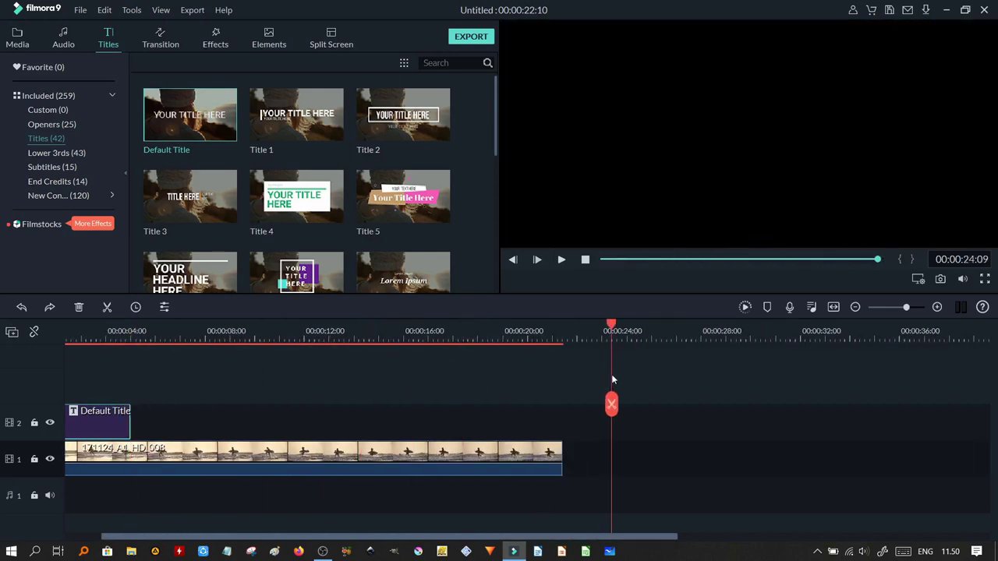
{"action": "right_click", "coordinate": [633, 459]}
{"action": "left_click", "coordinate": [673, 327]}
{"action": "left_click_drag", "start_coordinate": [633, 452], "coordinate": [172, 417]}
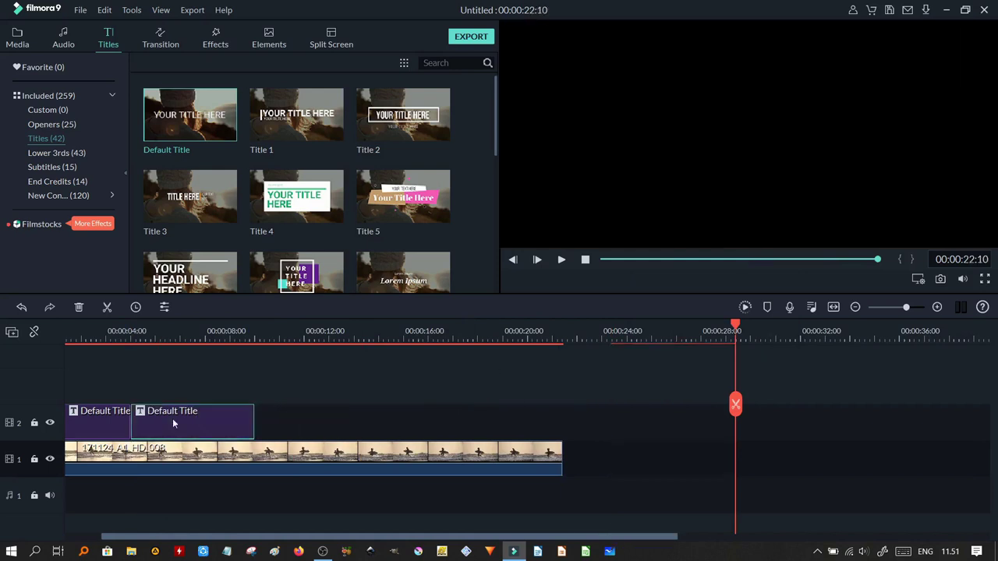
Move the playhead to the start of the second title and open that title for advanced text editing.
{"action": "left_click", "coordinate": [159, 330]}
{"action": "left_click_drag", "start_coordinate": [160, 330], "coordinate": [131, 331]}
{"action": "double_click", "coordinate": [178, 421]}
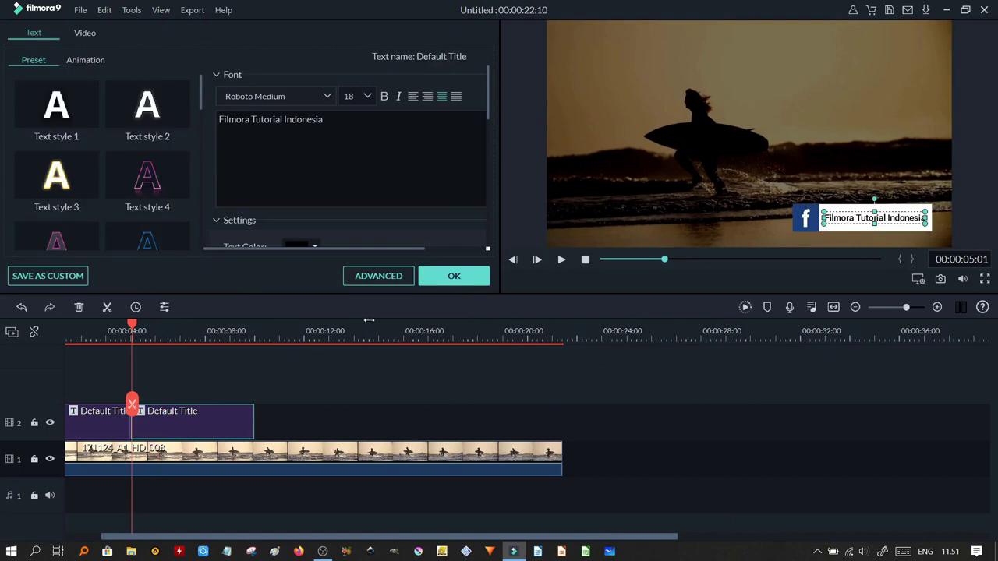
{"action": "left_click", "coordinate": [378, 278]}
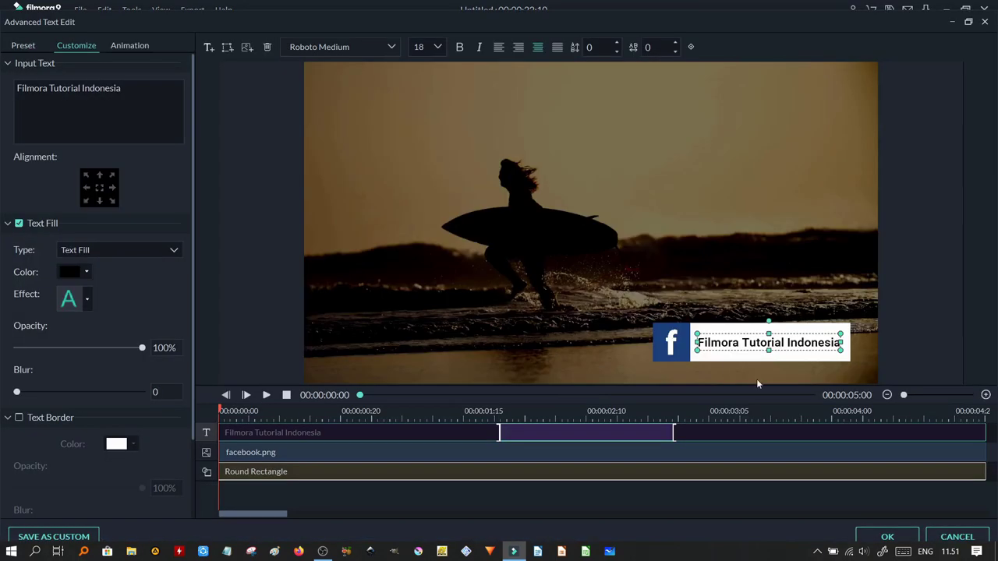
Delete the Facebook logo from the second title and insert the instagram image from the Desktop folder.
{"action": "left_click", "coordinate": [675, 344]}
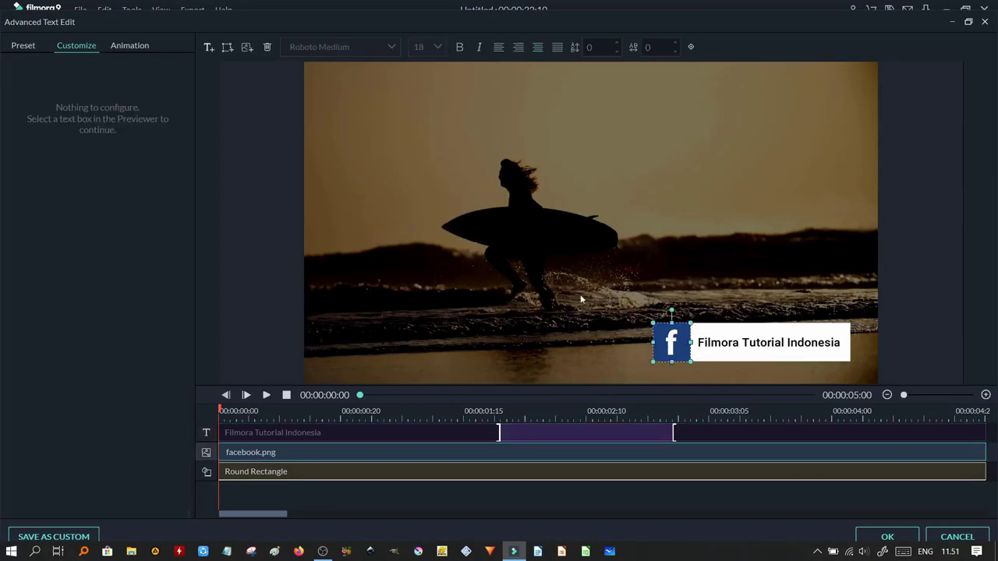
{"action": "left_click", "coordinate": [267, 48]}
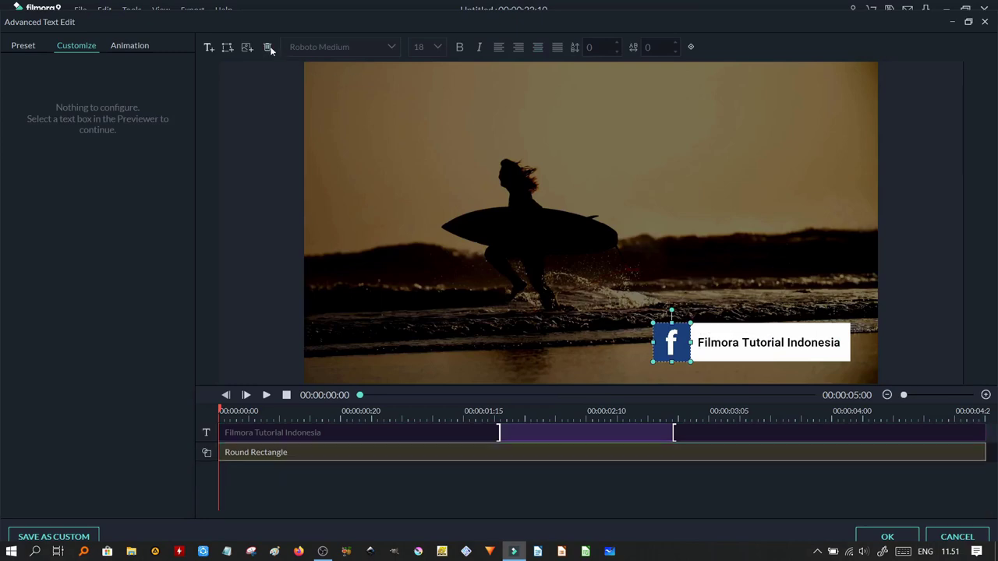
{"action": "left_click", "coordinate": [246, 47]}
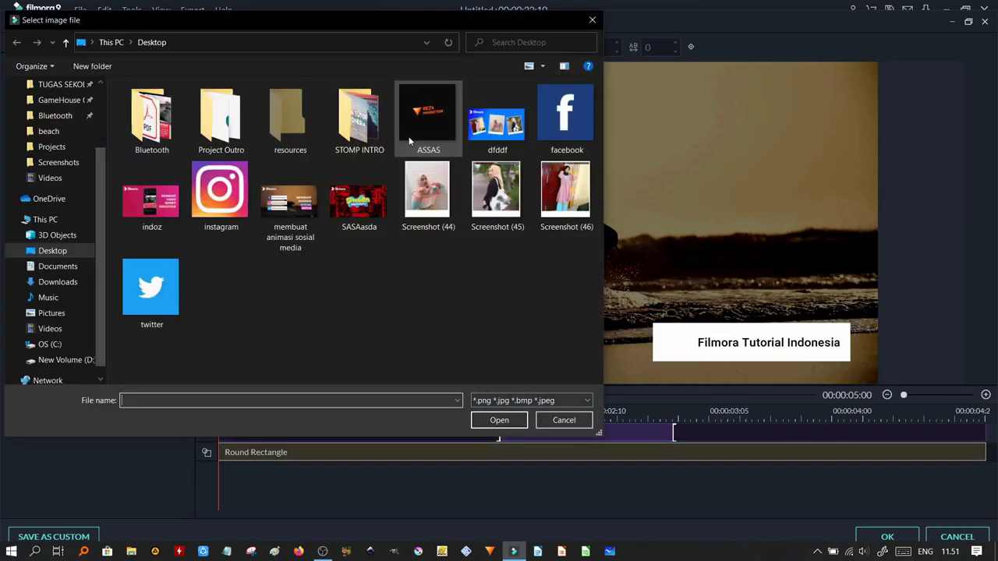
{"action": "key", "text": "Escape"}
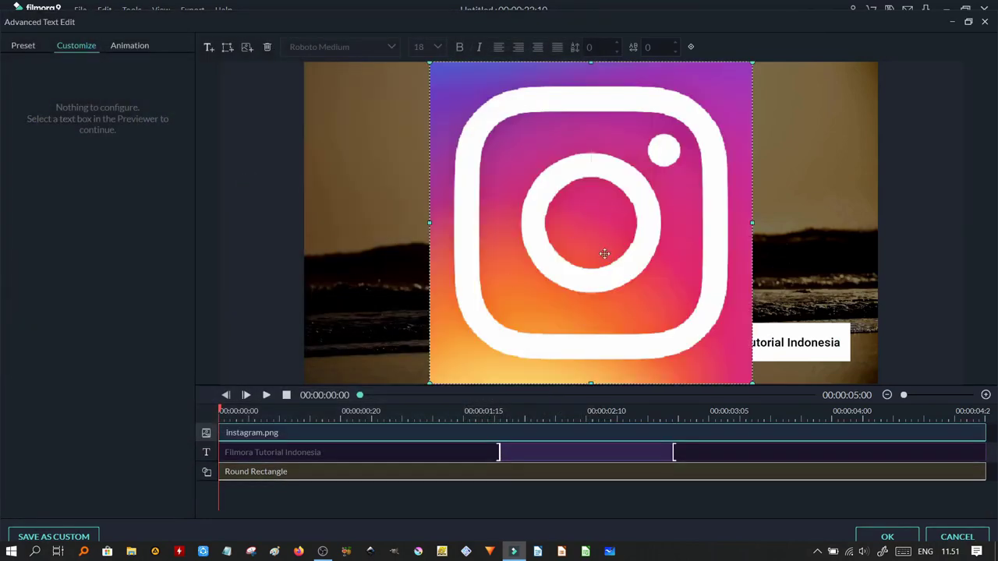
Shrink the Instagram logo to the height of the white bar and place it at the bar's left end.
{"action": "left_click", "coordinate": [597, 251]}
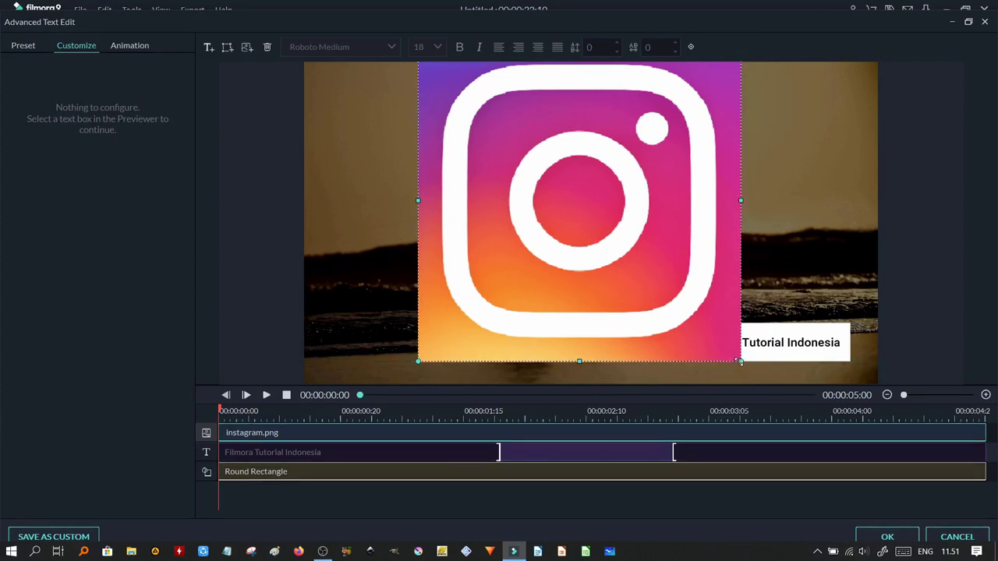
{"action": "left_click_drag", "start_coordinate": [739, 361], "coordinate": [554, 199]}
{"action": "left_click_drag", "start_coordinate": [485, 154], "coordinate": [722, 313]}
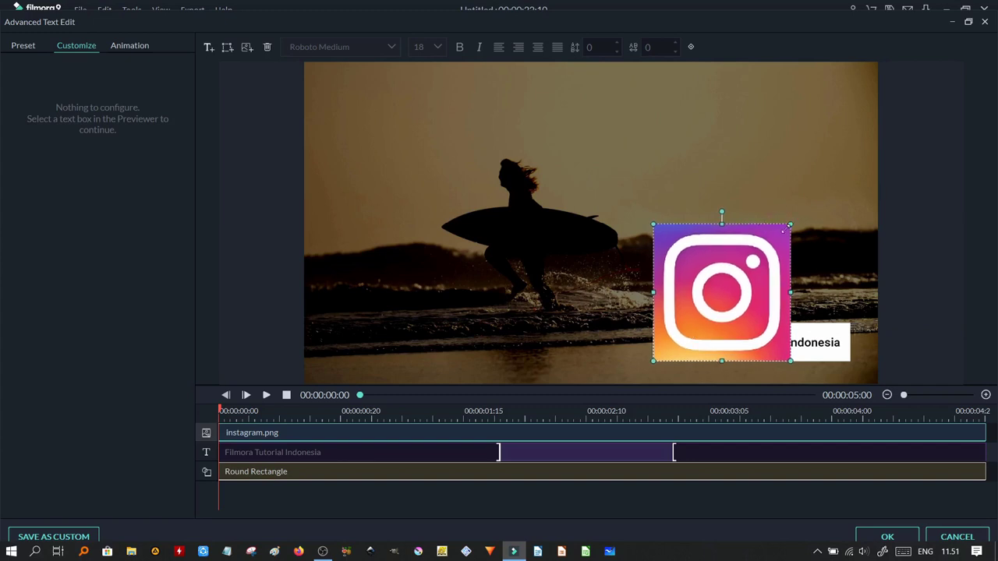
{"action": "left_click_drag", "start_coordinate": [782, 230], "coordinate": [692, 322]}
{"action": "left_click", "coordinate": [702, 291]}
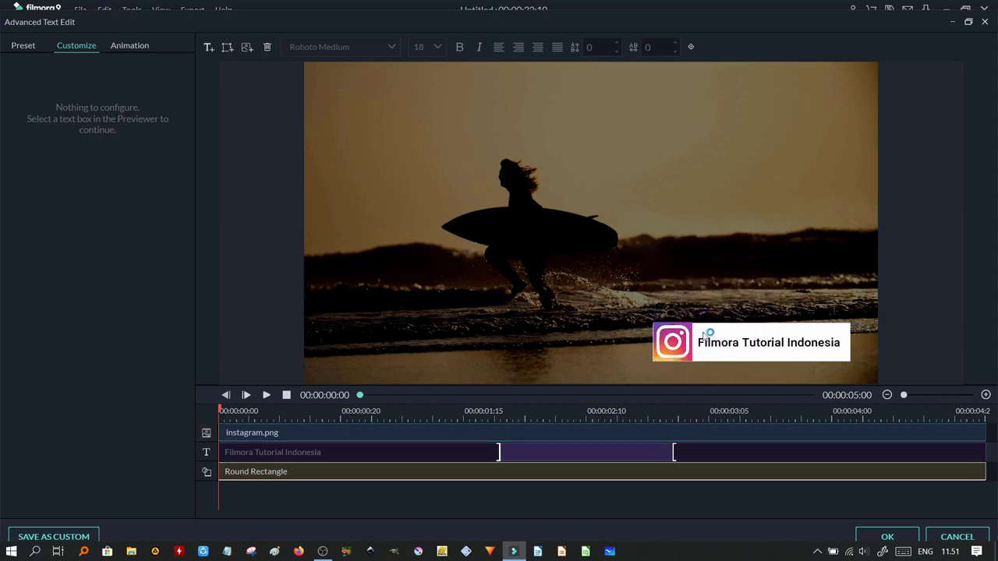
Fine-tune the Instagram logo's position so its edges line up with the white bar.
{"action": "left_click", "coordinate": [676, 337]}
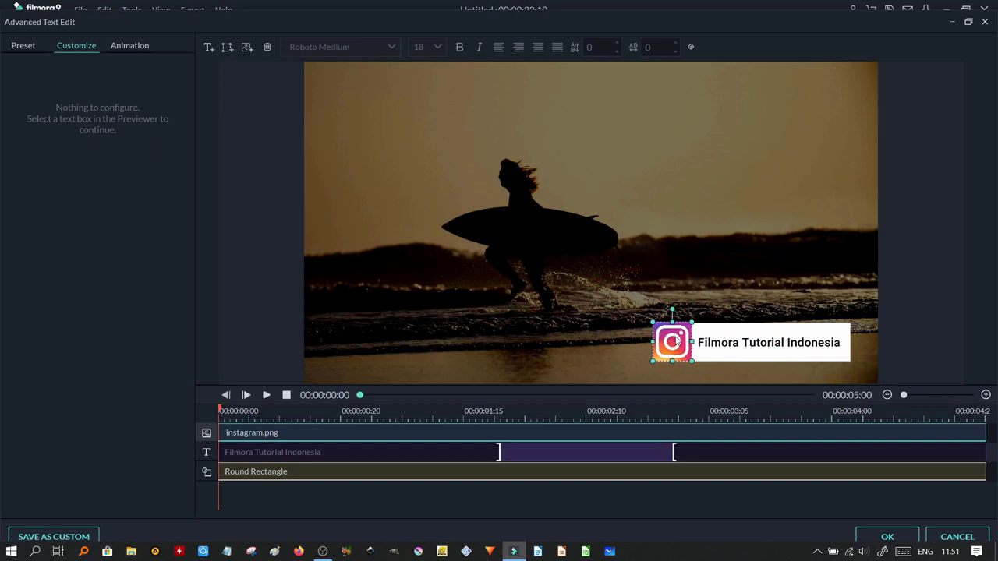
{"action": "left_click", "coordinate": [703, 310]}
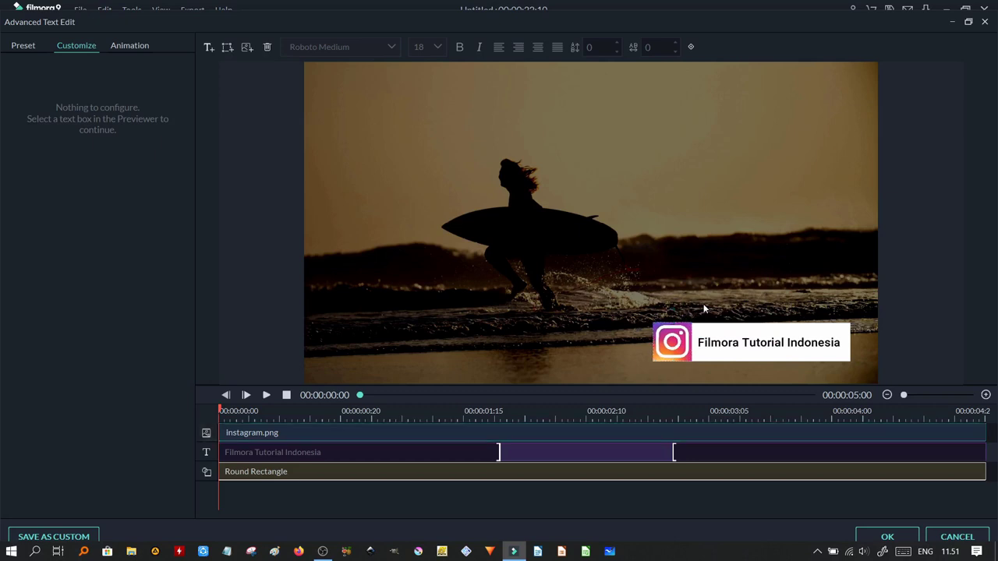
{"action": "left_click", "coordinate": [682, 348]}
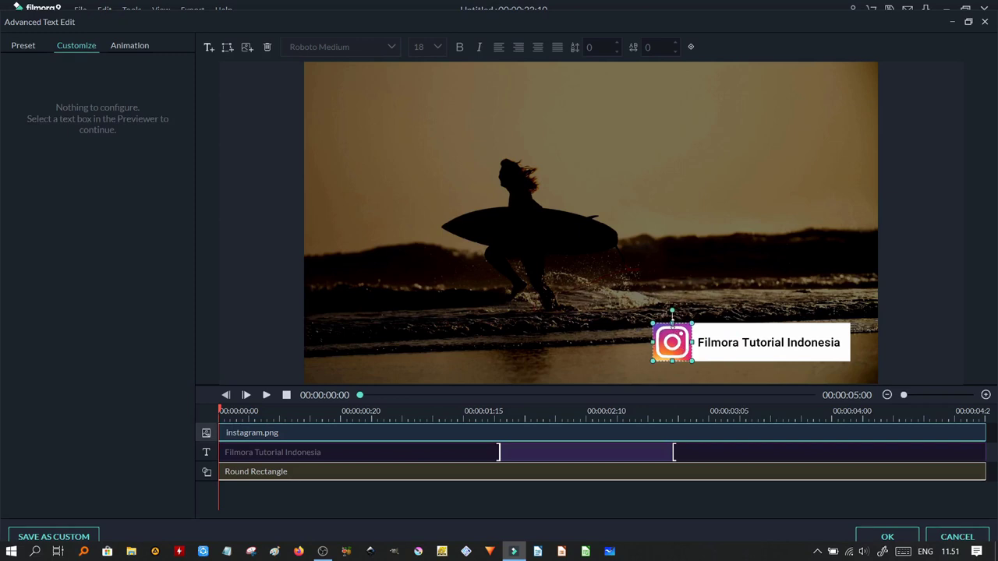
{"action": "left_click", "coordinate": [696, 314]}
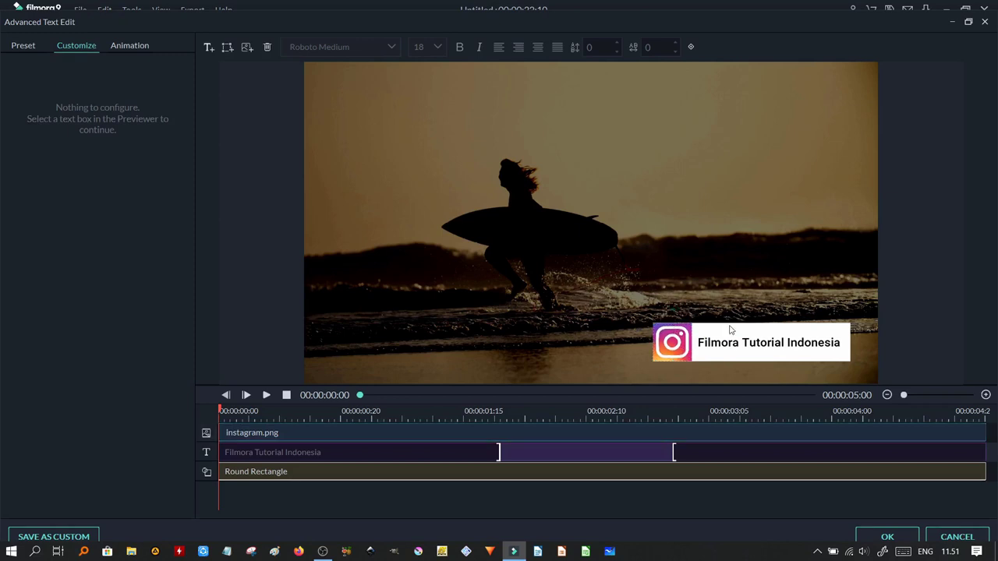
{"action": "left_click", "coordinate": [678, 345]}
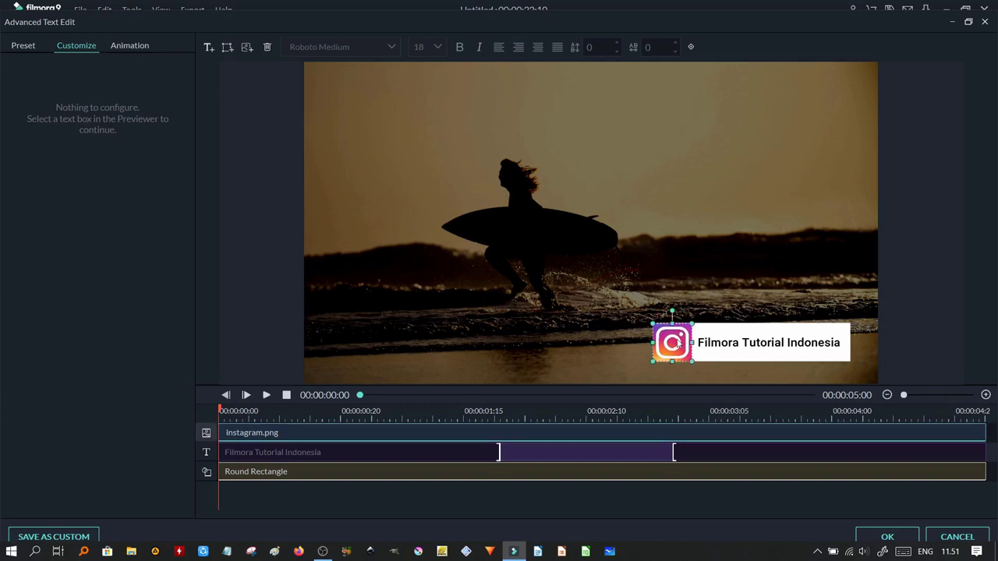
{"action": "left_click", "coordinate": [693, 258]}
{"action": "left_click", "coordinate": [675, 331]}
{"action": "left_click", "coordinate": [689, 287]}
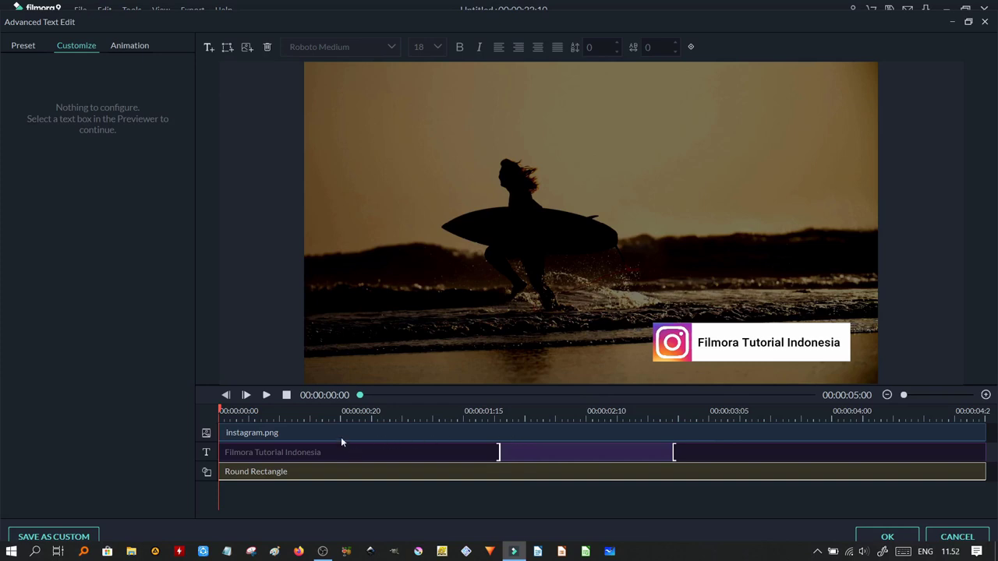
{"action": "left_click", "coordinate": [380, 453]}
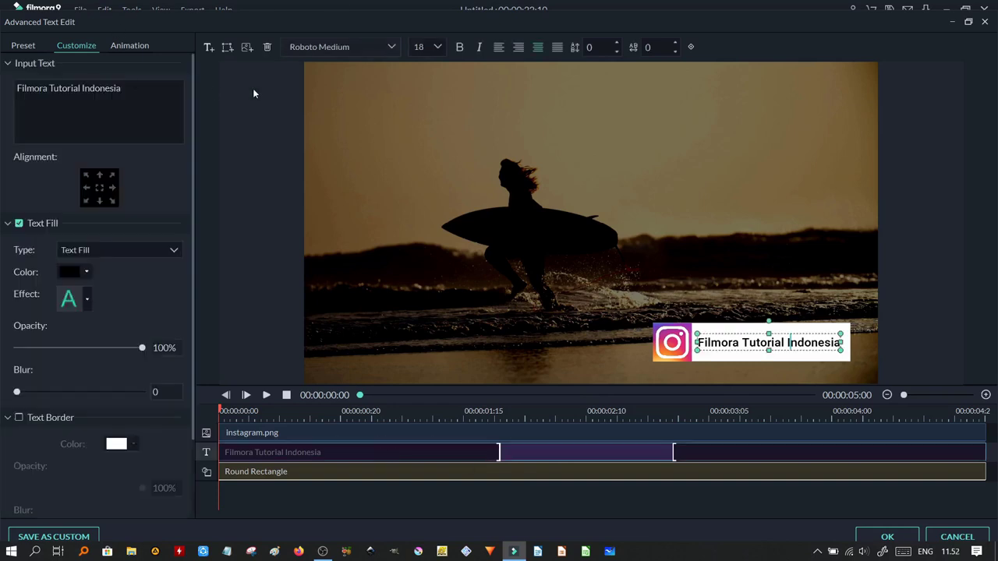
{"action": "key", "text": "BackSpace"}
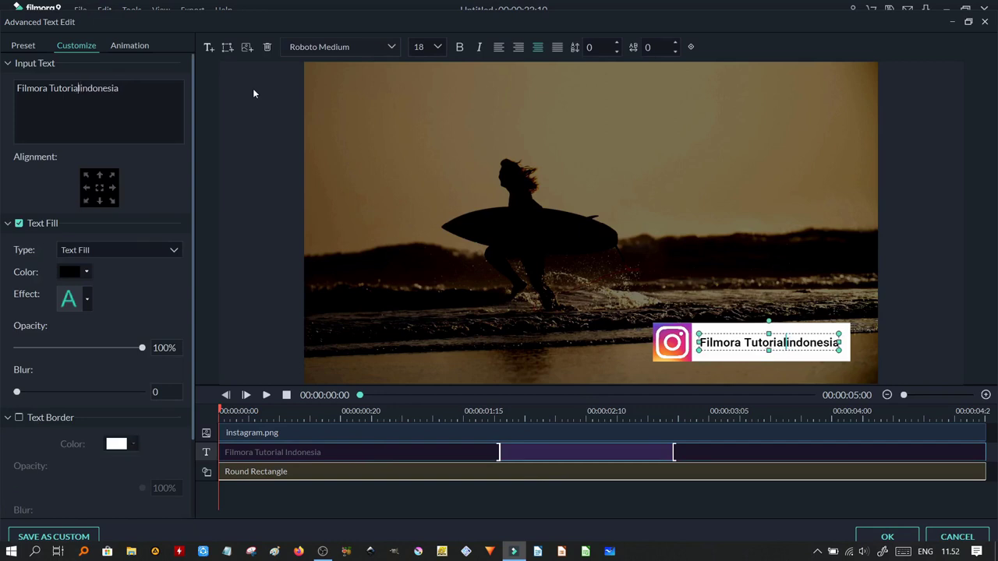
{"action": "key", "text": "Left"}
{"action": "key", "text": "Left"}
{"action": "key", "text": "Left"}
{"action": "key", "text": "Left"}
{"action": "key", "text": "Left"}
{"action": "key", "text": "BackSpace"}
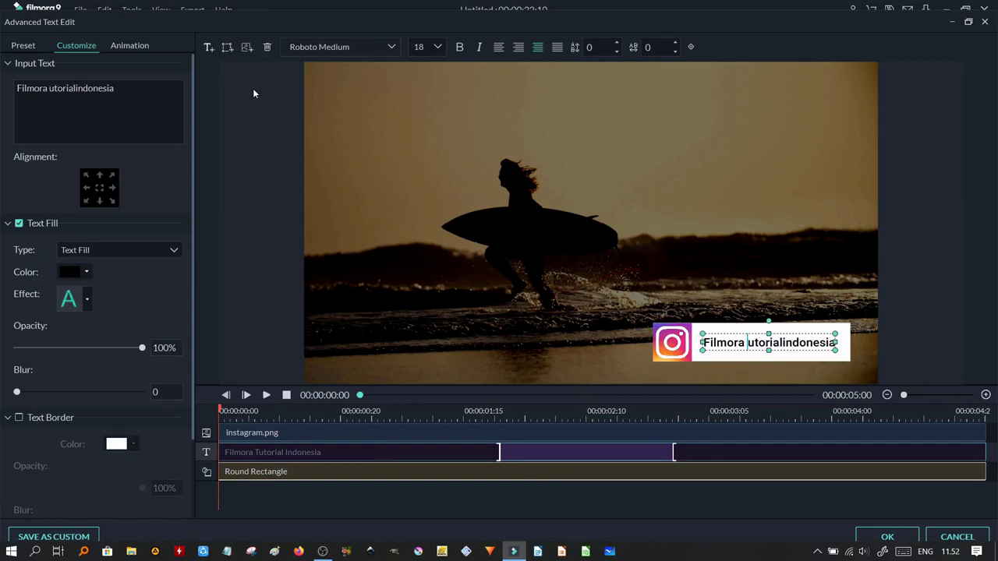
{"action": "type", "text": "t"}
{"action": "key", "text": "Left"}
{"action": "key", "text": "BackSpace"}
{"action": "key", "text": "Left"}
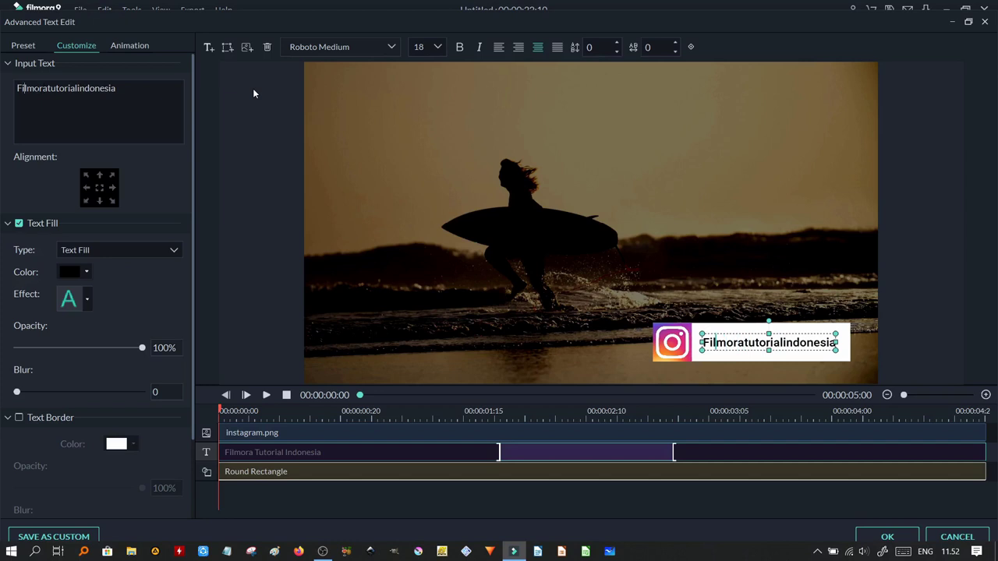
{"action": "key", "text": "Left"}
{"action": "key", "text": "BackSpace"}
{"action": "type", "text": "f"}
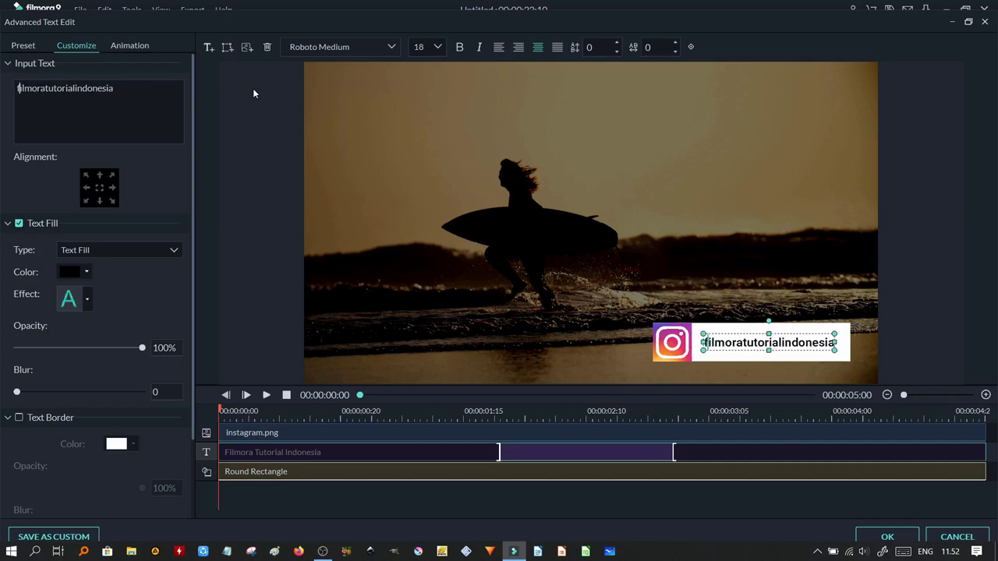
{"action": "type", "text": "@"}
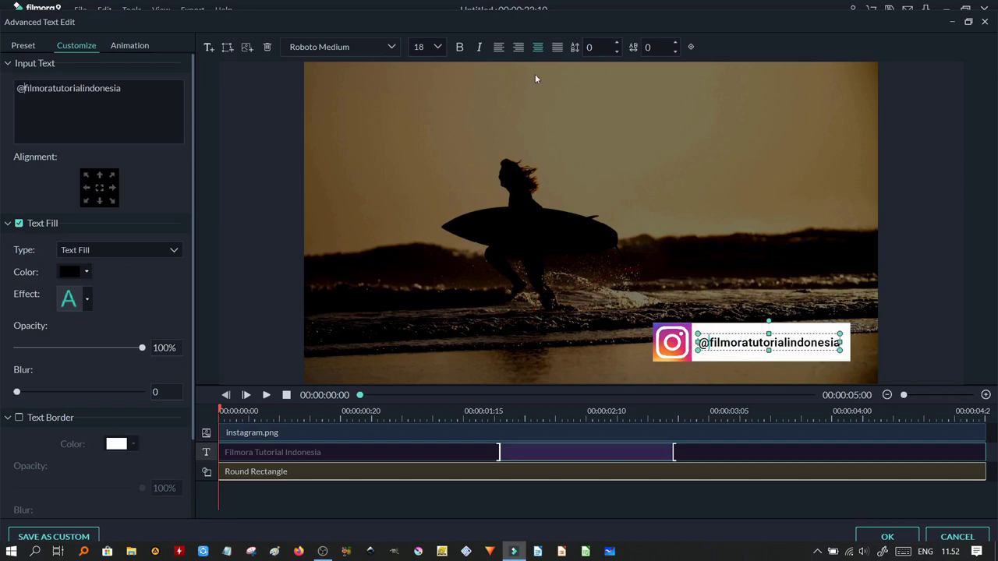
{"action": "left_click", "coordinate": [602, 261]}
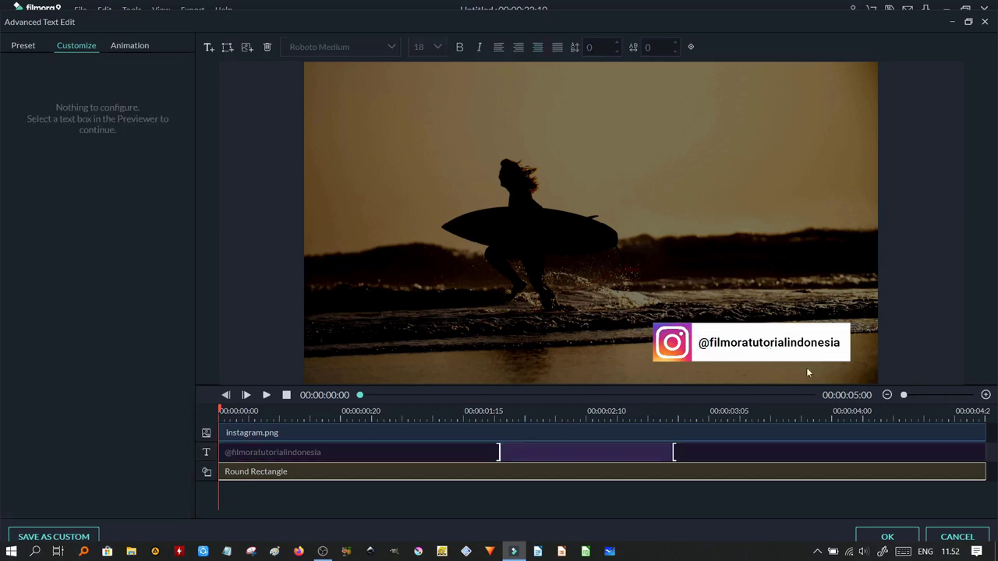
Apply the To the Left 2 animation to the Instagram logo, play it back, and accept the title edits.
{"action": "left_click", "coordinate": [380, 430]}
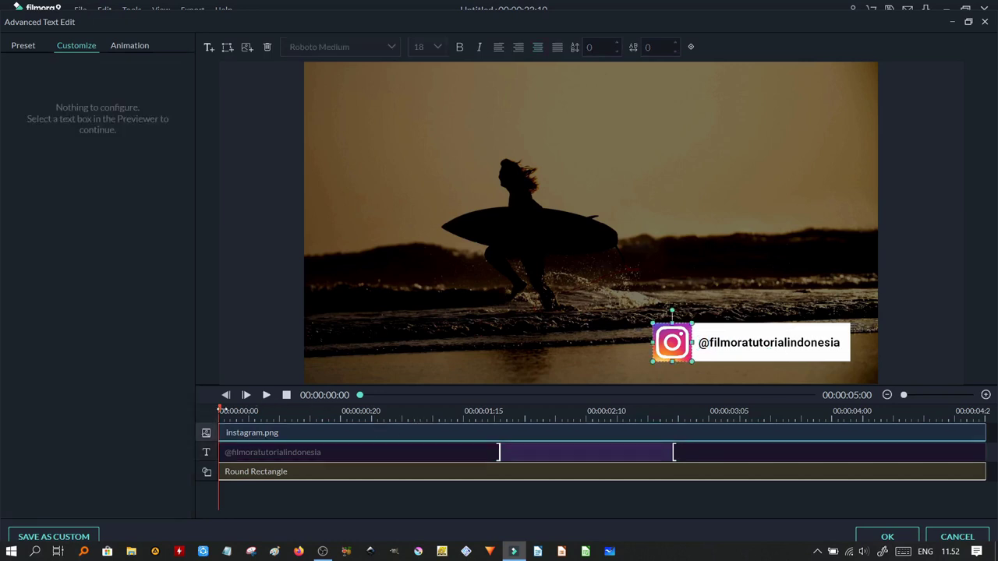
{"action": "mouse_move", "coordinate": [221, 411]}
{"action": "left_mouse_down"}
{"action": "mouse_move", "coordinate": [263, 411]}
{"action": "mouse_move", "coordinate": [217, 418]}
{"action": "left_mouse_up"}
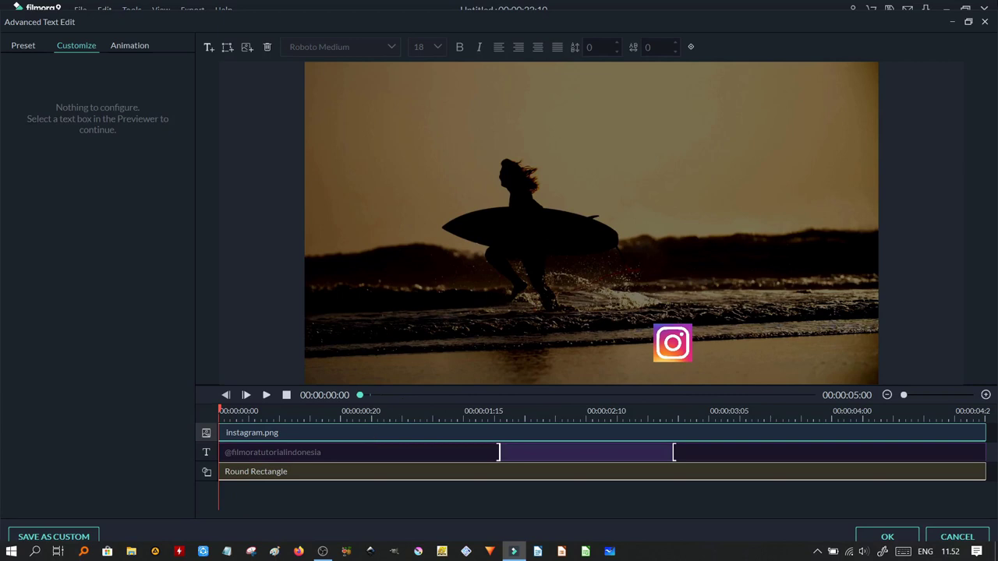
{"action": "left_click", "coordinate": [121, 47]}
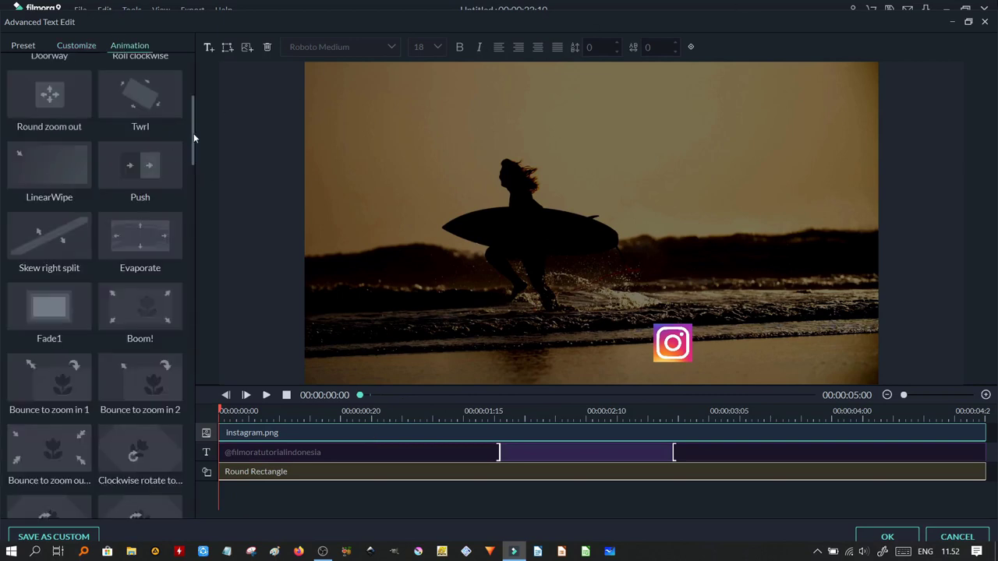
{"action": "left_click_drag", "start_coordinate": [194, 138], "coordinate": [188, 370]}
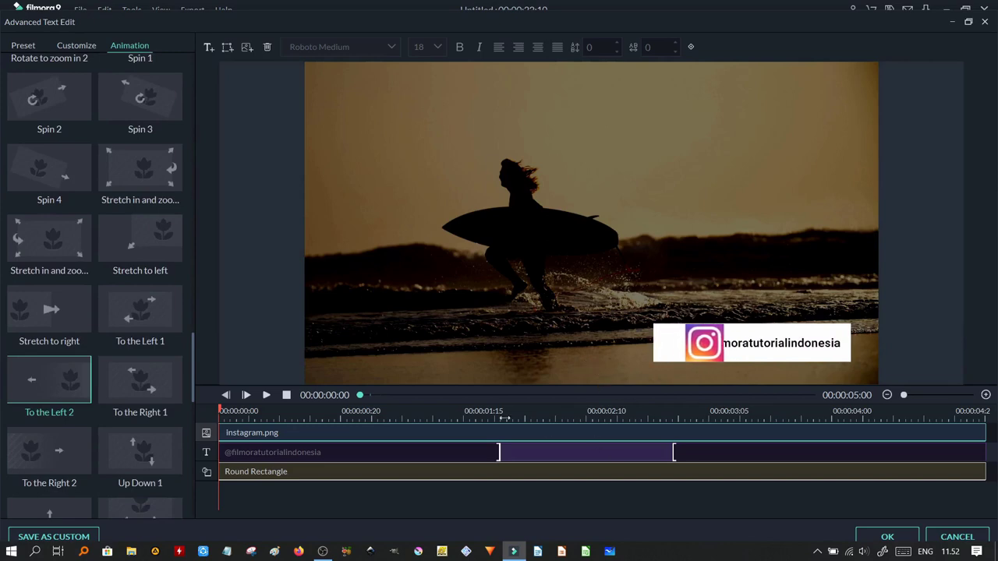
{"action": "left_click", "coordinate": [266, 395]}
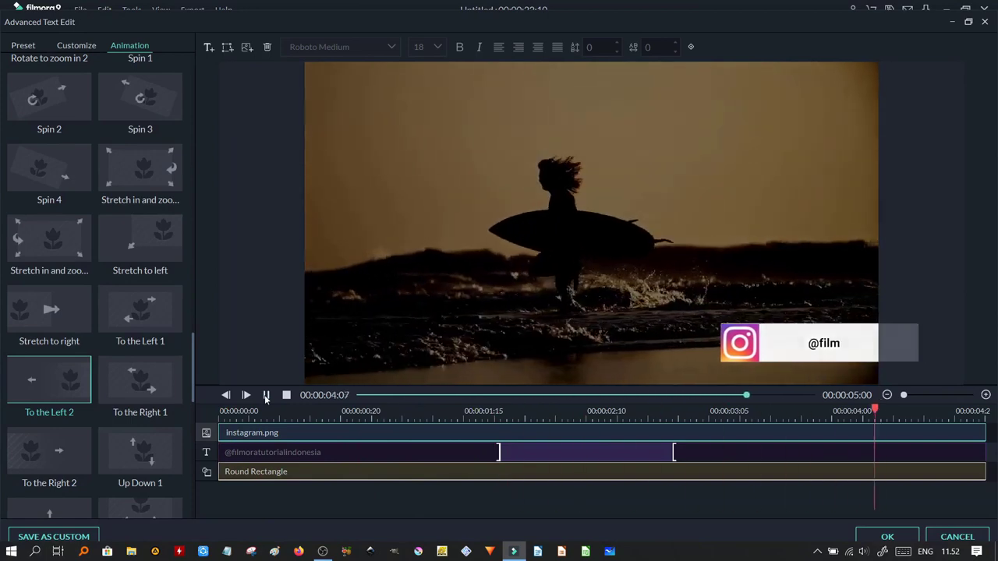
{"action": "left_click", "coordinate": [887, 536]}
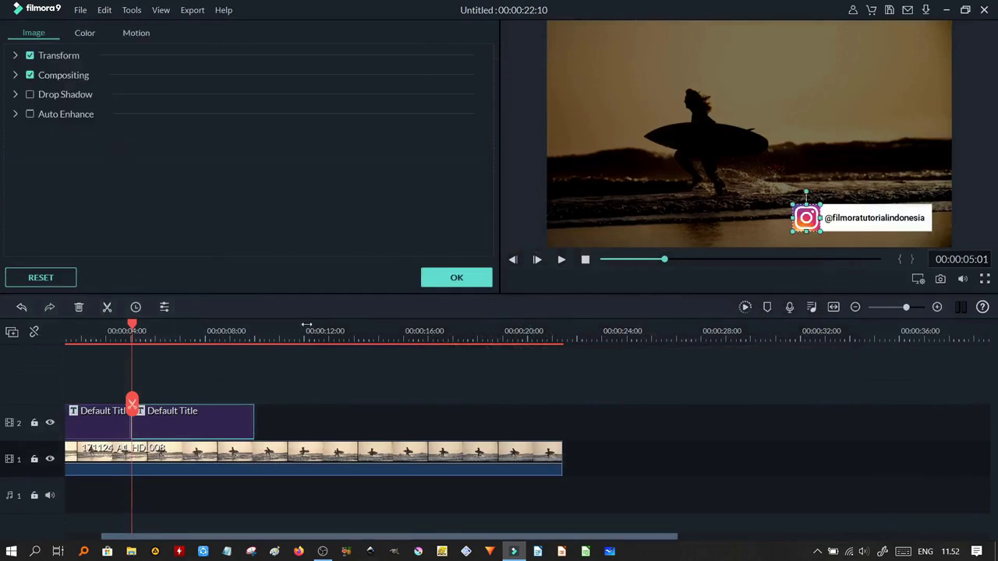
{"action": "left_click", "coordinate": [456, 277]}
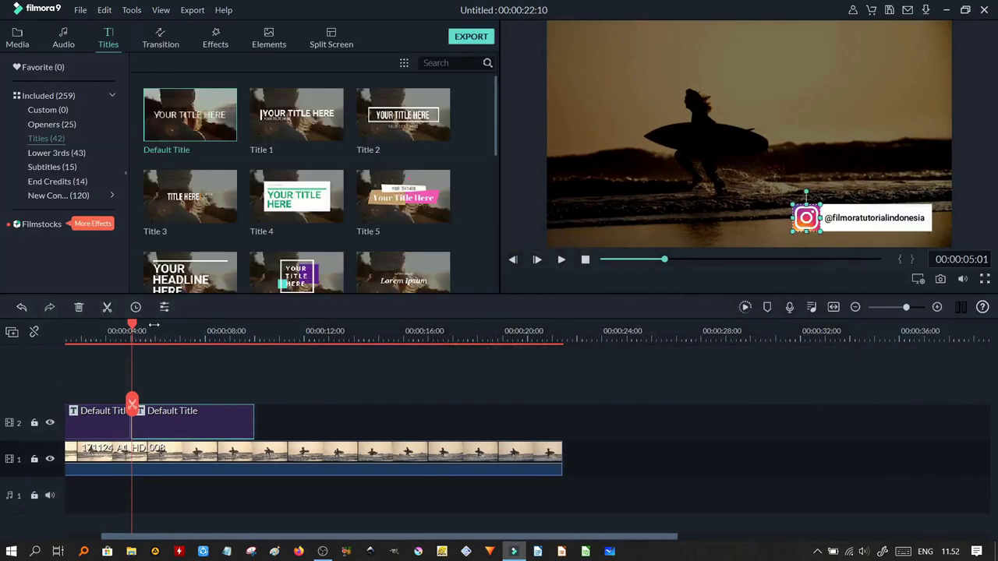
Move the playhead to the end of the second title and delete the surfer clip from track 1.
{"action": "left_click_drag", "start_coordinate": [133, 324], "coordinate": [246, 351]}
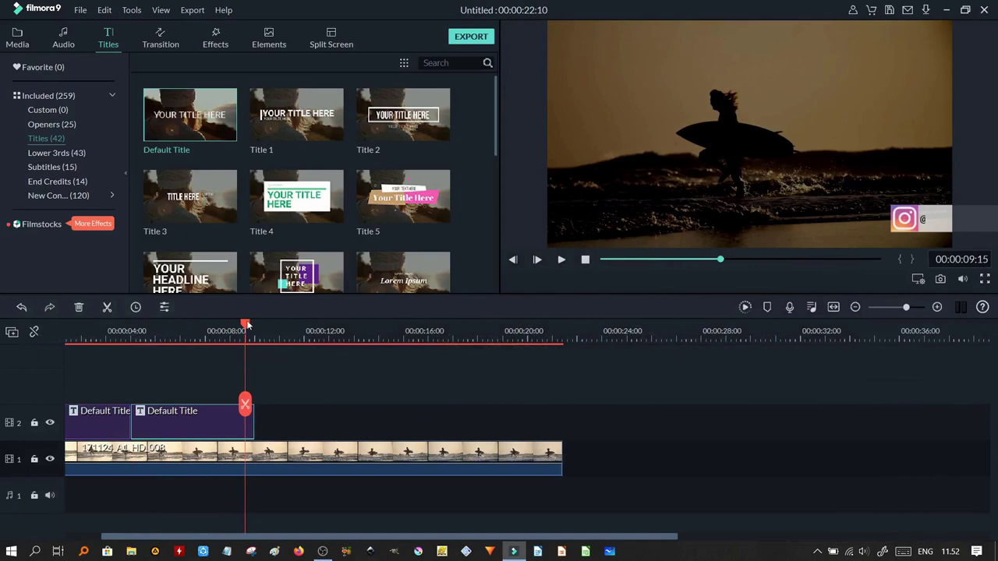
{"action": "left_click_drag", "start_coordinate": [247, 324], "coordinate": [257, 327]}
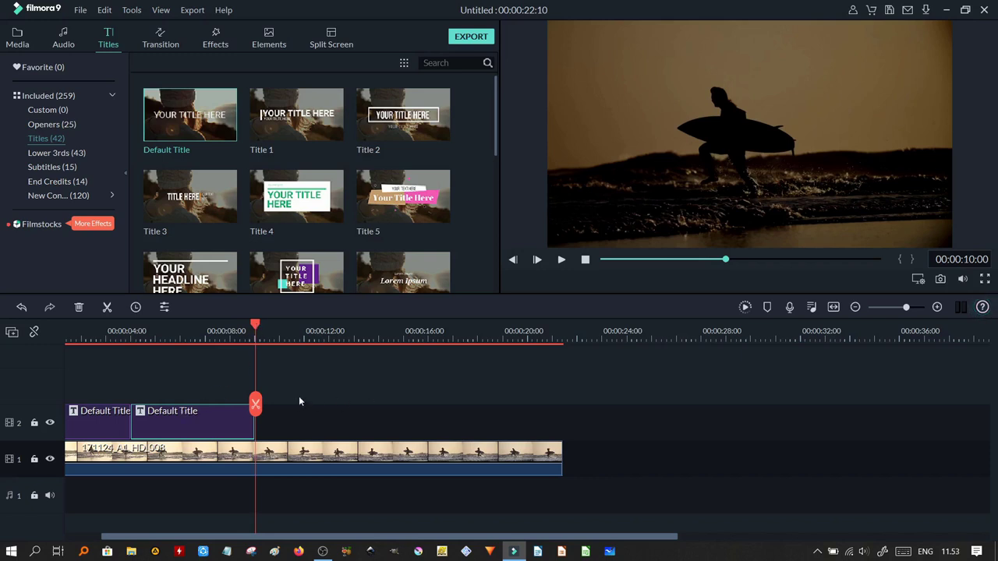
{"action": "left_click", "coordinate": [311, 463]}
{"action": "left_click_drag", "start_coordinate": [311, 462], "coordinate": [593, 466]}
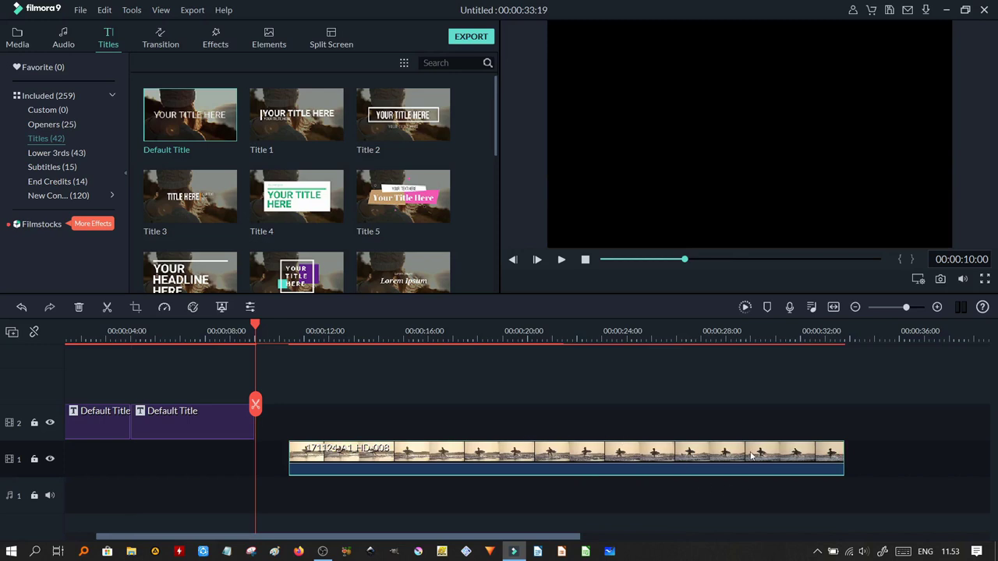
{"action": "key", "text": "Delete"}
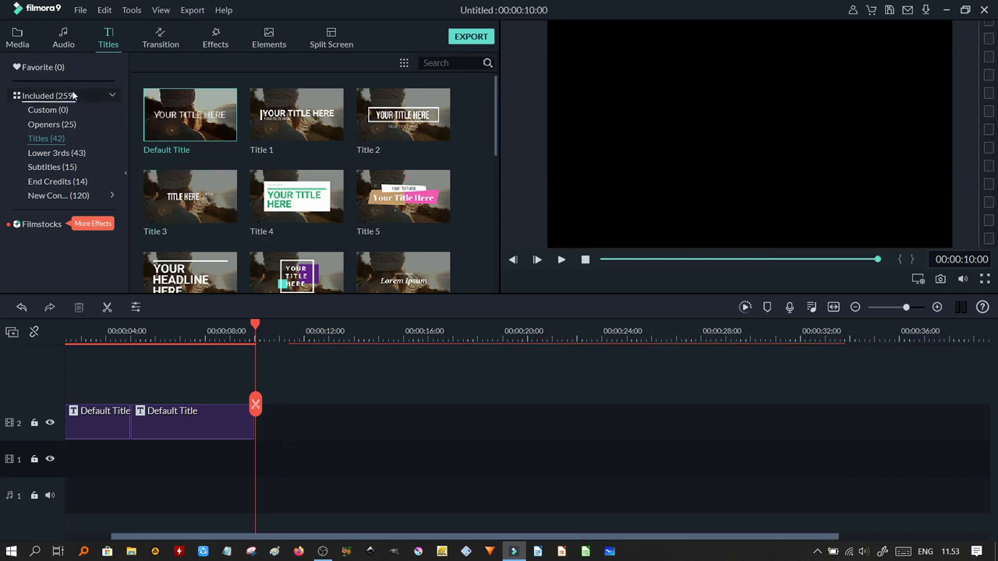
Add the Green sample color at the start of track 1 and extend it to the end of the second title.
{"action": "left_click", "coordinate": [22, 39]}
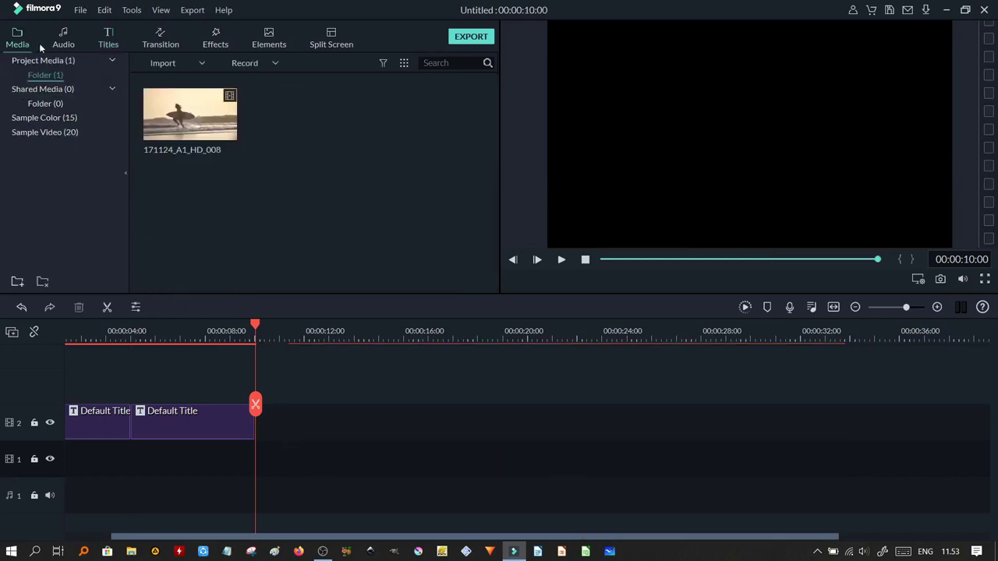
{"action": "left_click", "coordinate": [67, 117]}
{"action": "left_click_drag", "start_coordinate": [201, 197], "coordinate": [63, 455]}
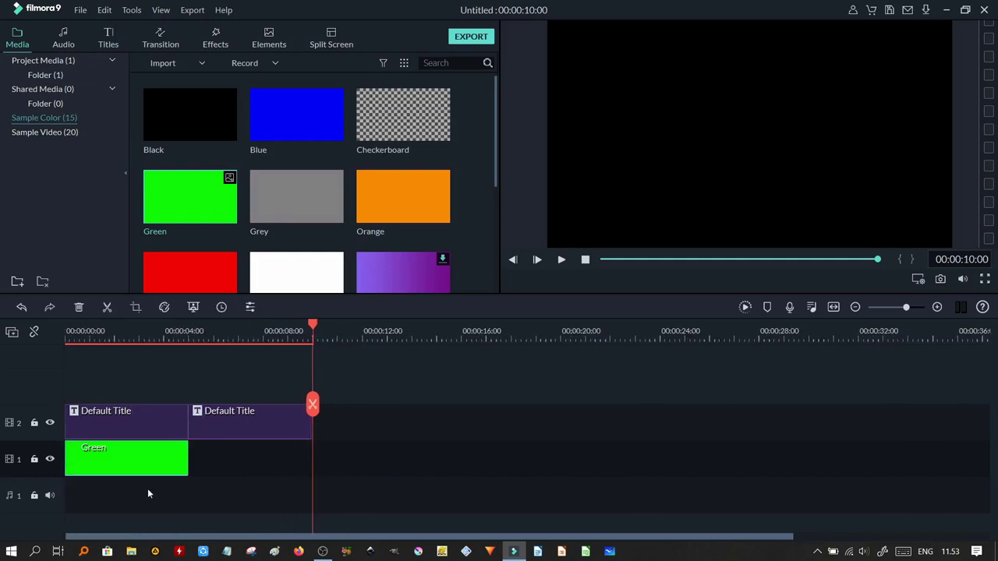
{"action": "left_click_drag", "start_coordinate": [188, 458], "coordinate": [312, 477]}
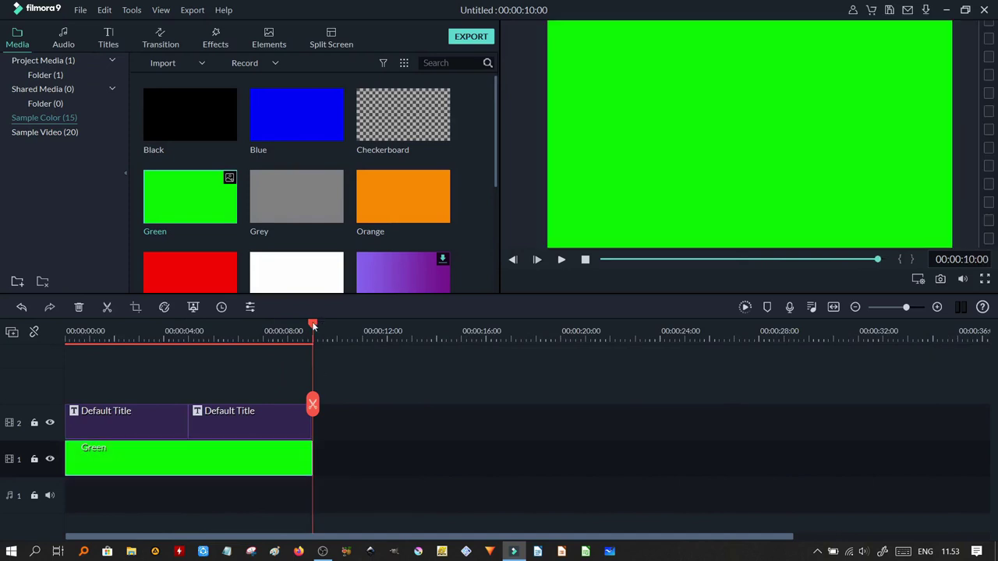
Return the playhead to the start of the timeline and render the preview.
{"action": "left_click_drag", "start_coordinate": [314, 326], "coordinate": [34, 330]}
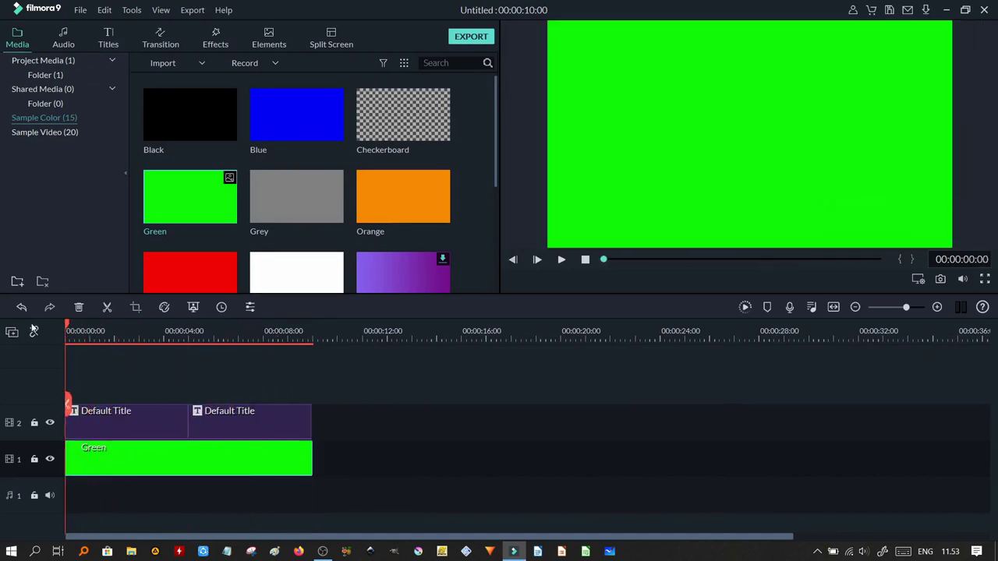
{"action": "left_click", "coordinate": [746, 307]}
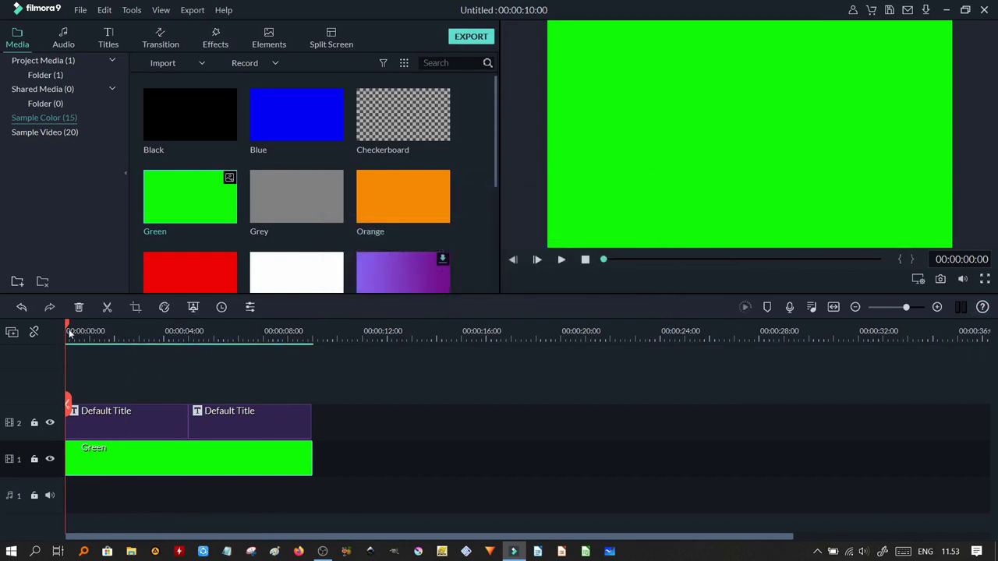
{"action": "left_click_drag", "start_coordinate": [67, 327], "coordinate": [35, 334]}
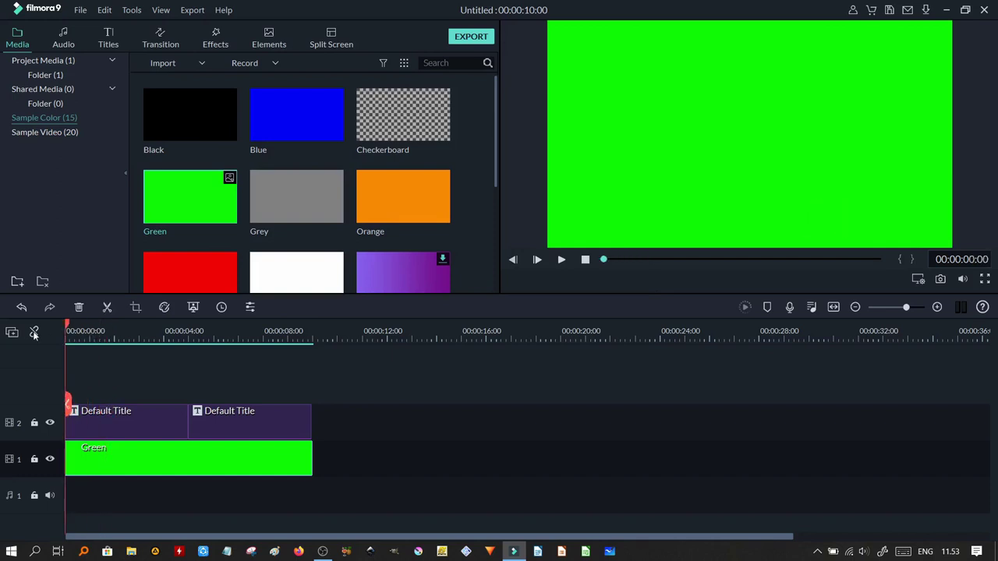
Play the titles over the green background, stop, and replay them from the start in full screen.
{"action": "left_click", "coordinate": [561, 260]}
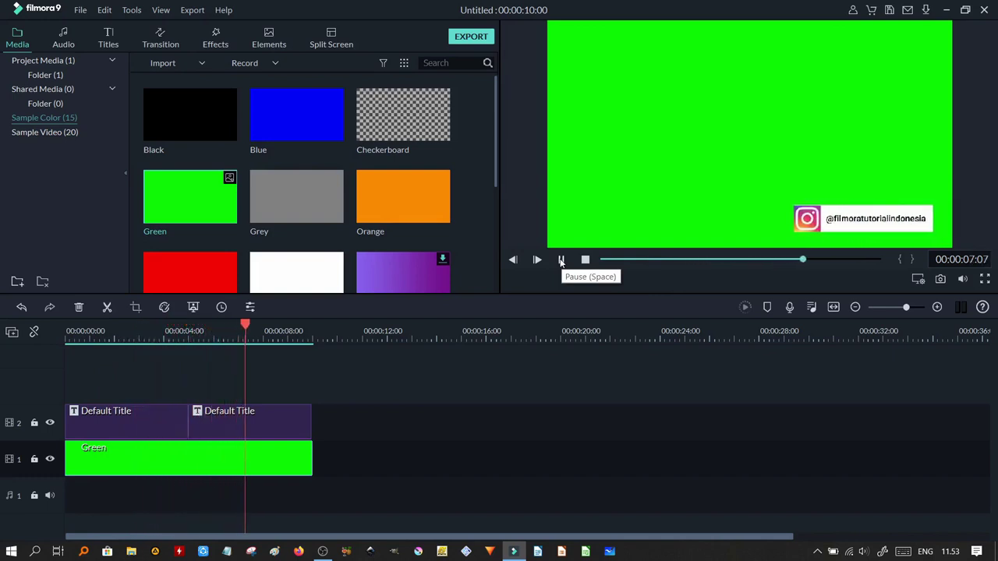
{"action": "left_click", "coordinate": [561, 260]}
{"action": "left_click", "coordinate": [585, 260]}
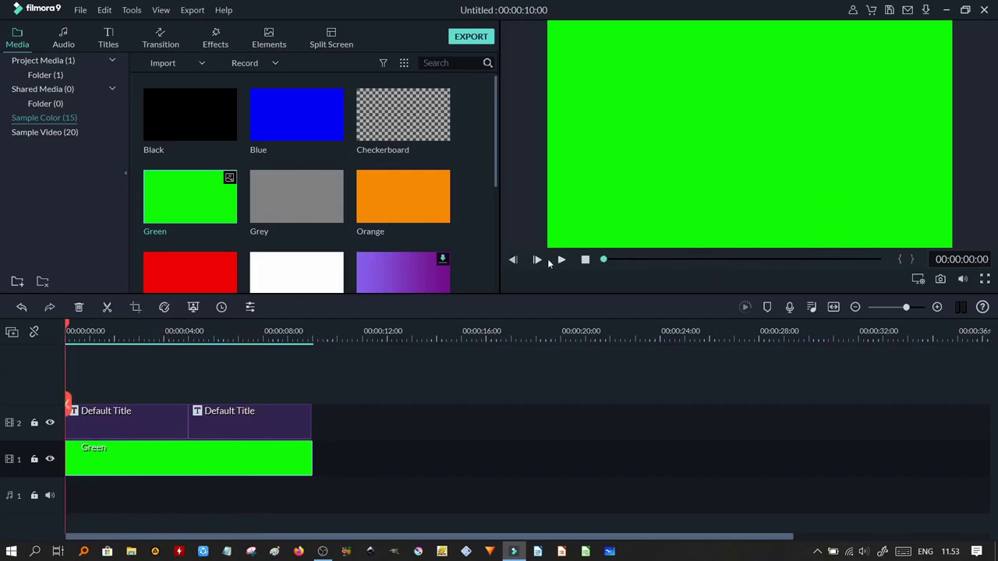
{"action": "left_click", "coordinate": [984, 279]}
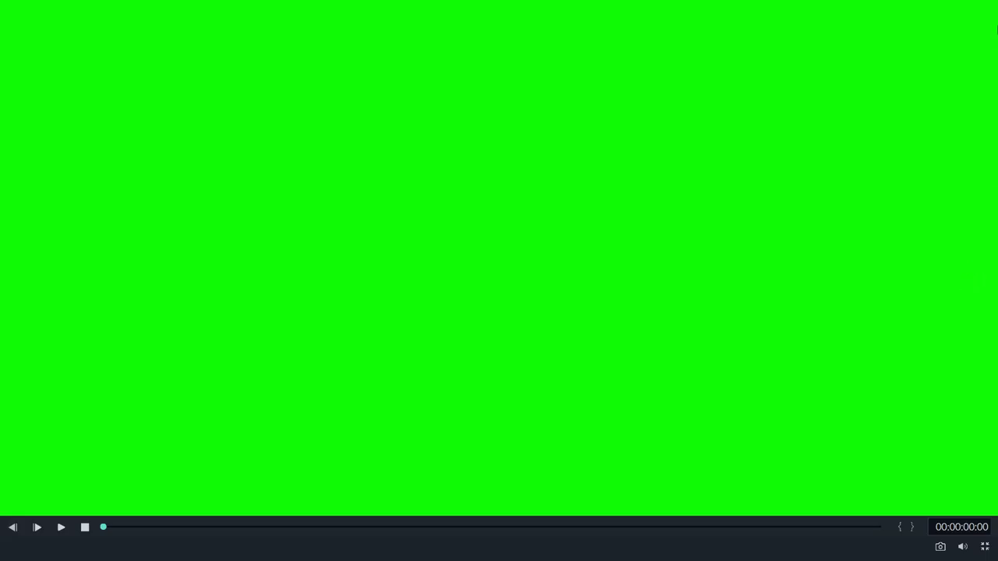
{"action": "key", "text": "space"}
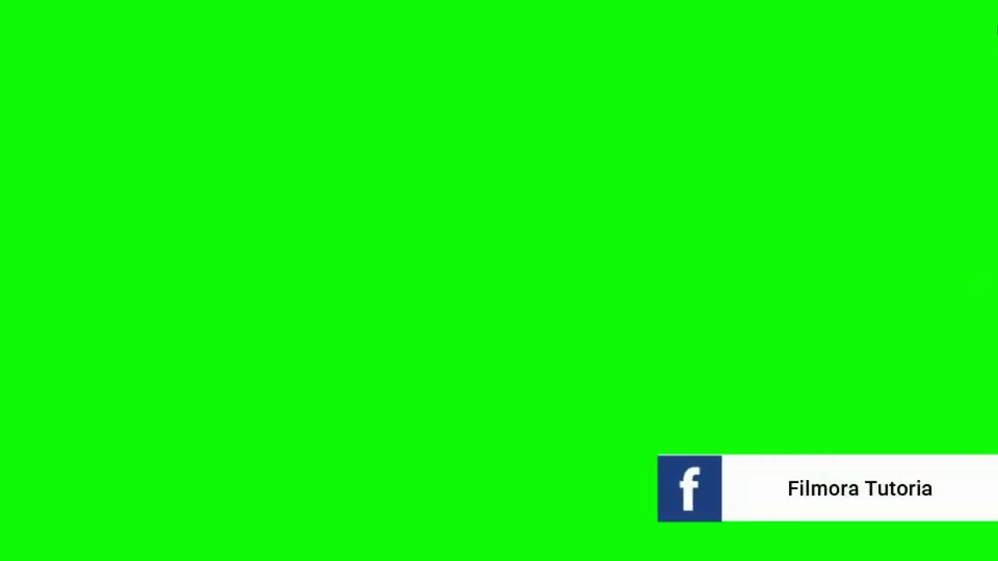